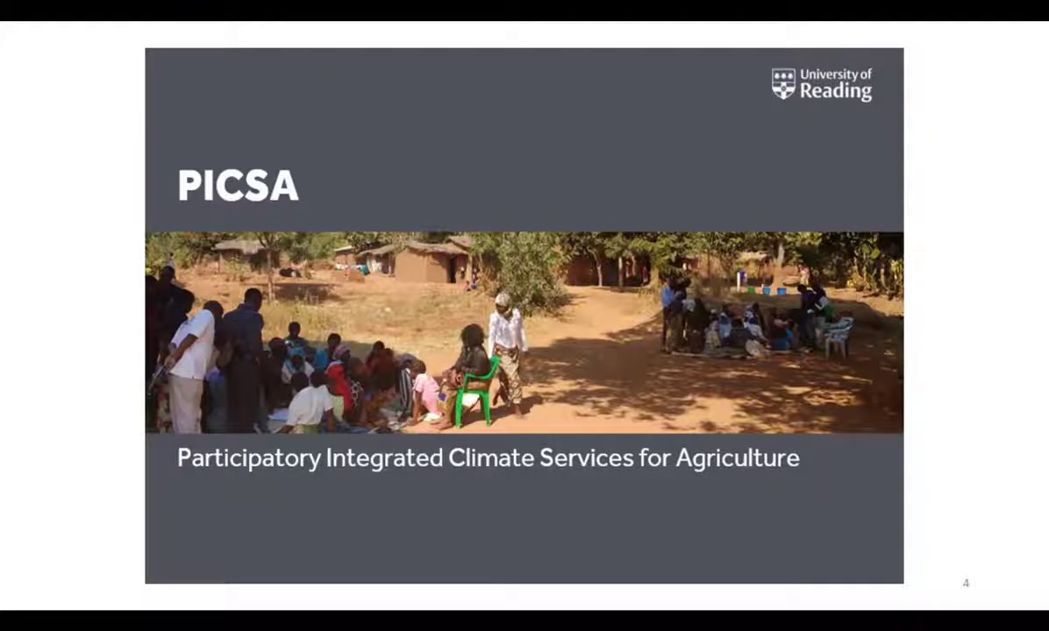
key("Right")
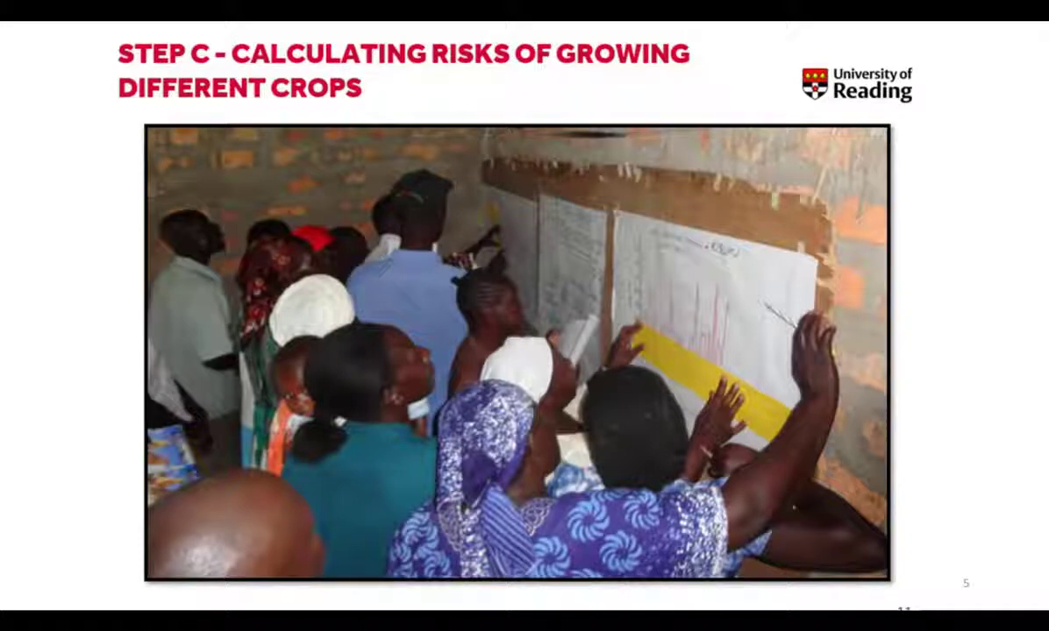
key("Right")
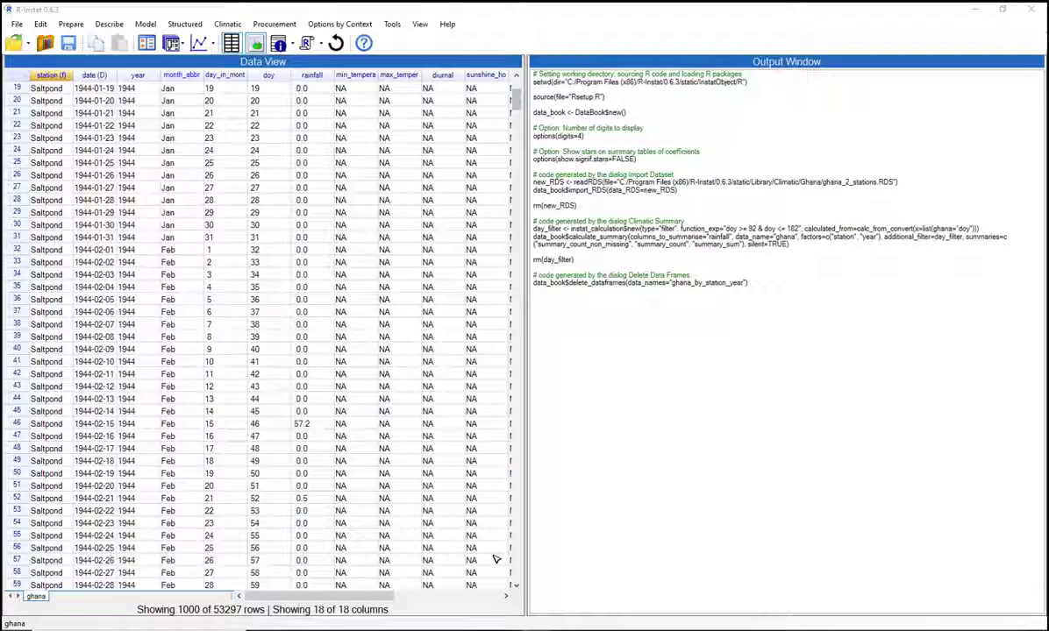
- Start an annual Climatic Summary of the ghana data frame with rainfall as the element
left_click(227, 24)
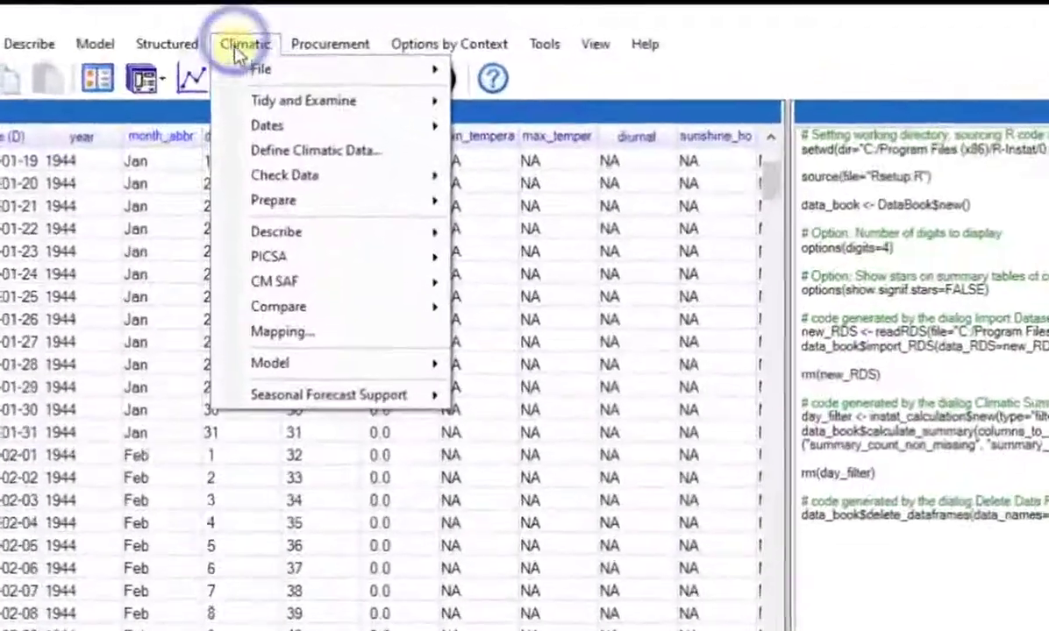
mouse_move(289, 203)
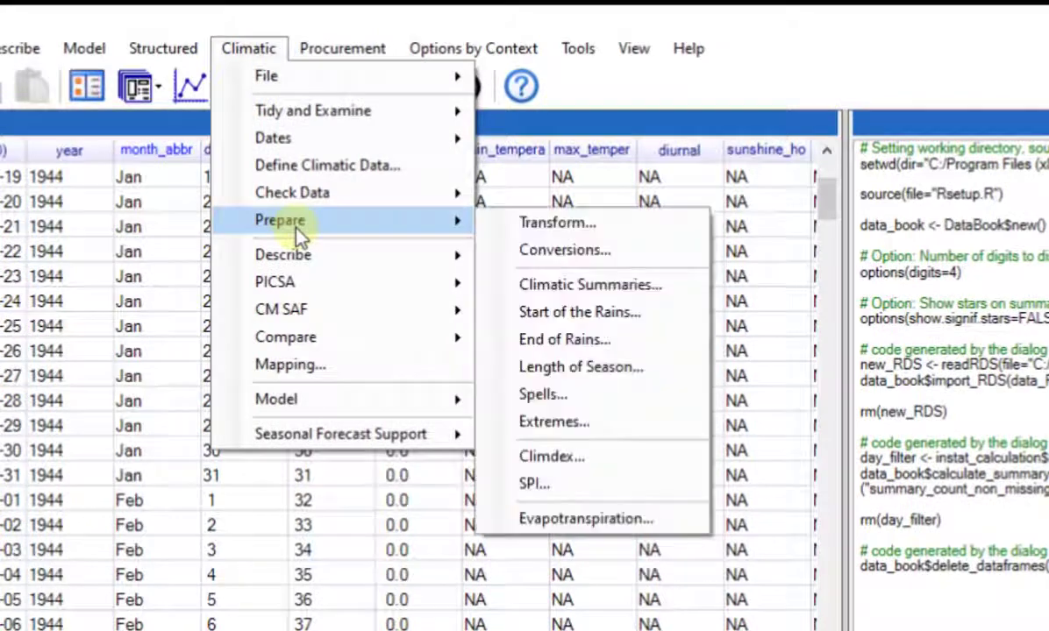
left_click(556, 286)
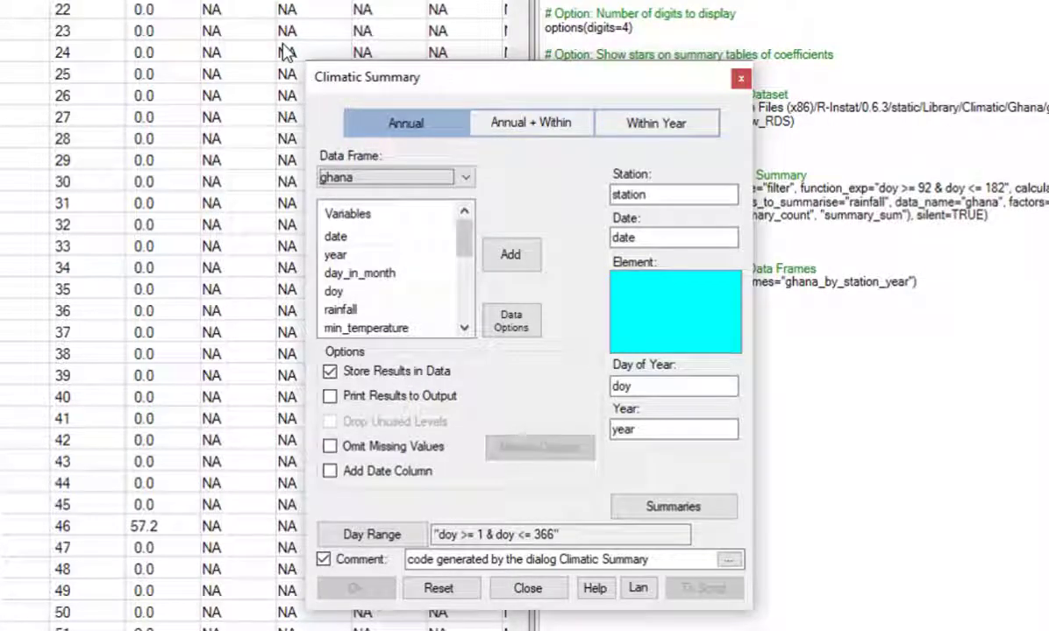
left_click(452, 138)
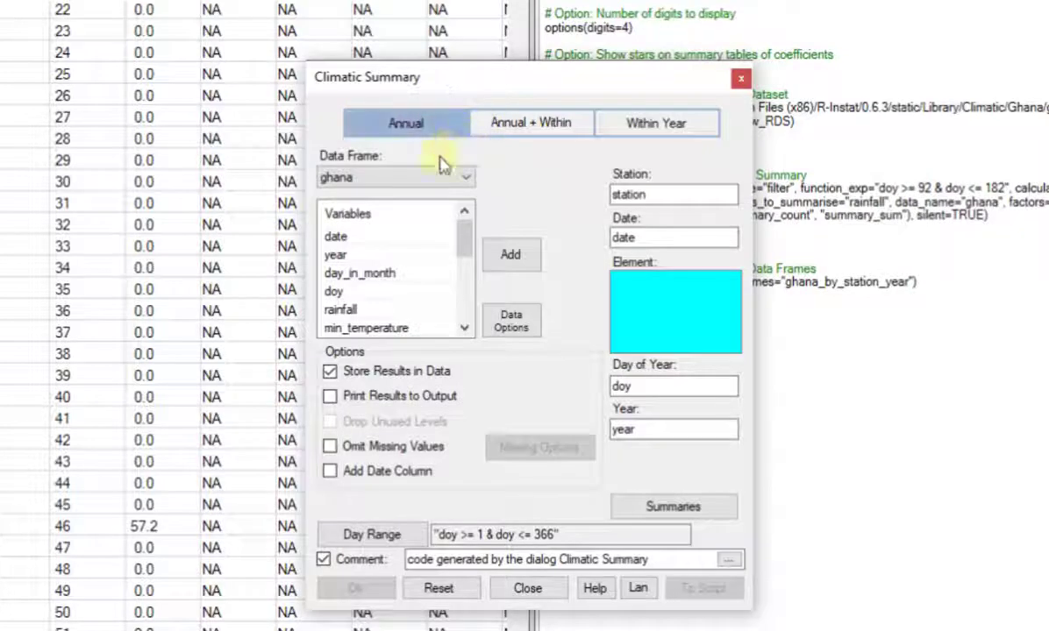
left_click(338, 310)
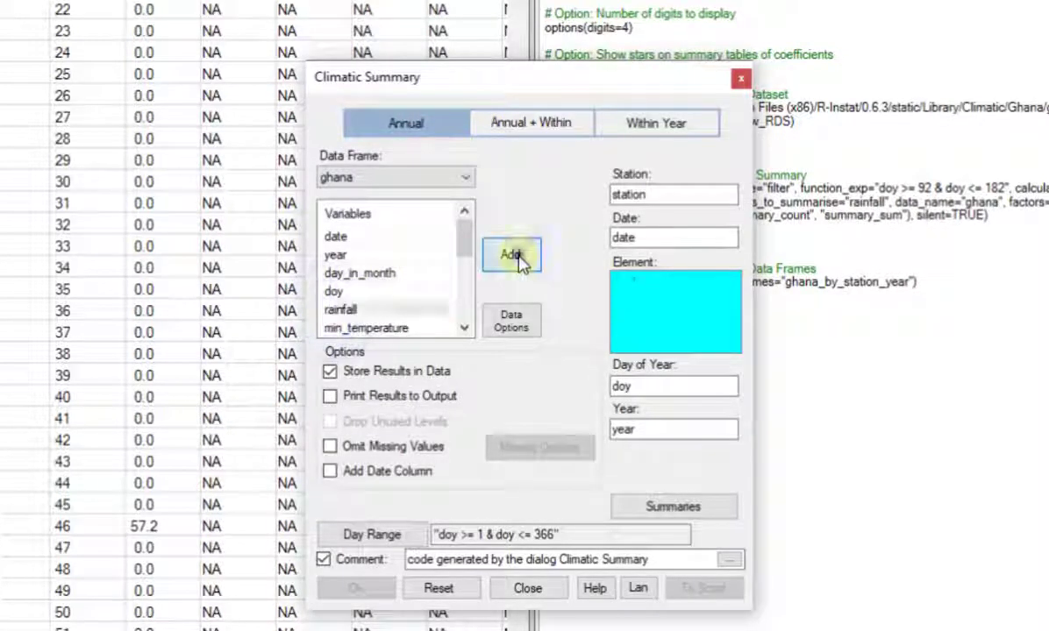
left_click(517, 257)
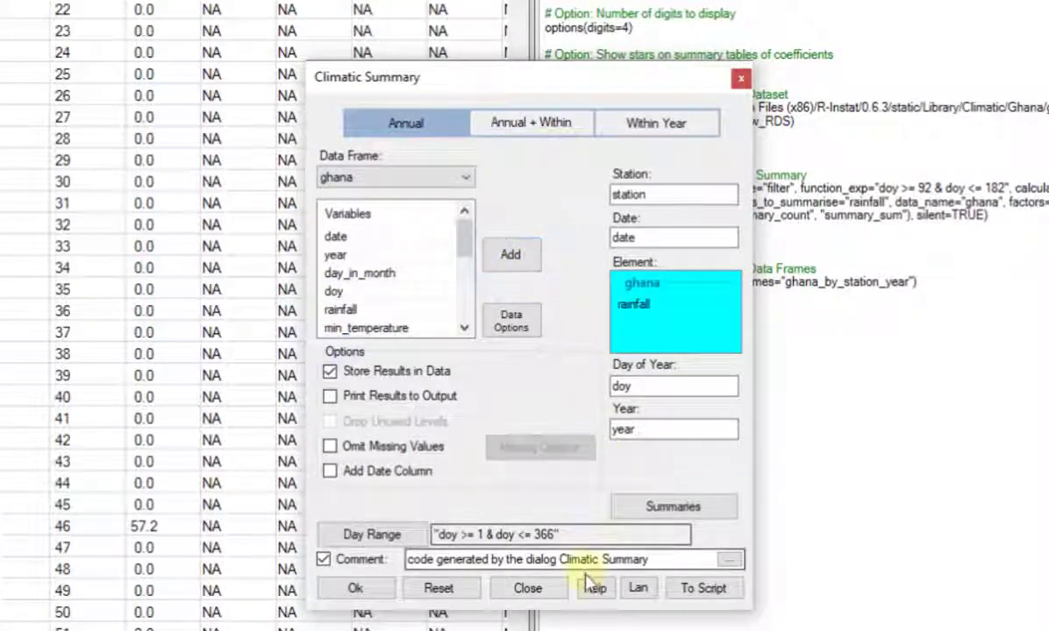
- Limit the summary's day range to fixed days from April 1 to June 30
left_click(391, 535)
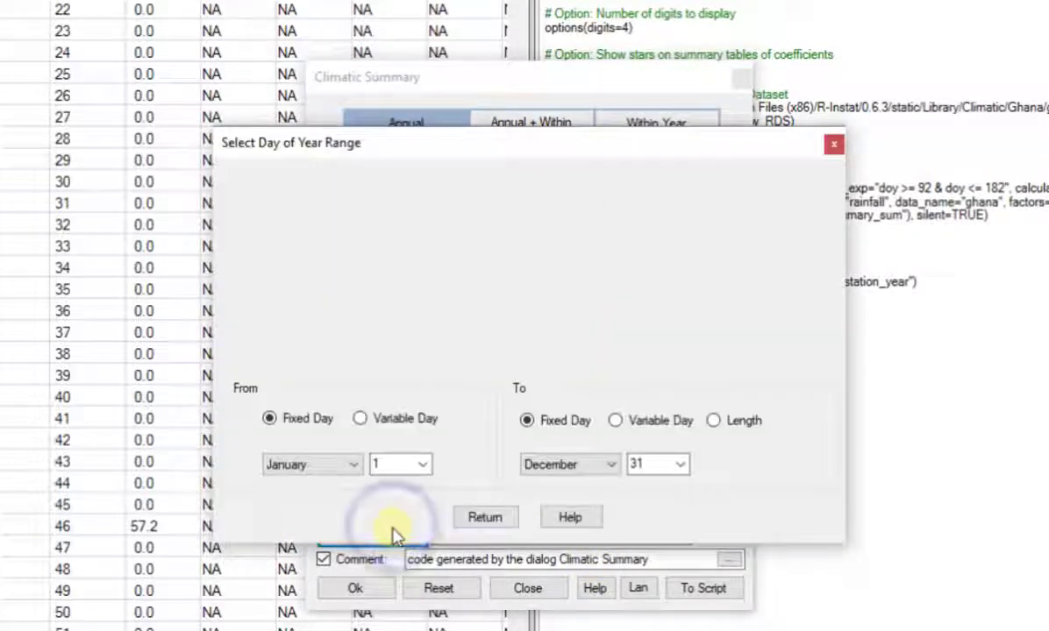
left_click(352, 465)
left_click(334, 534)
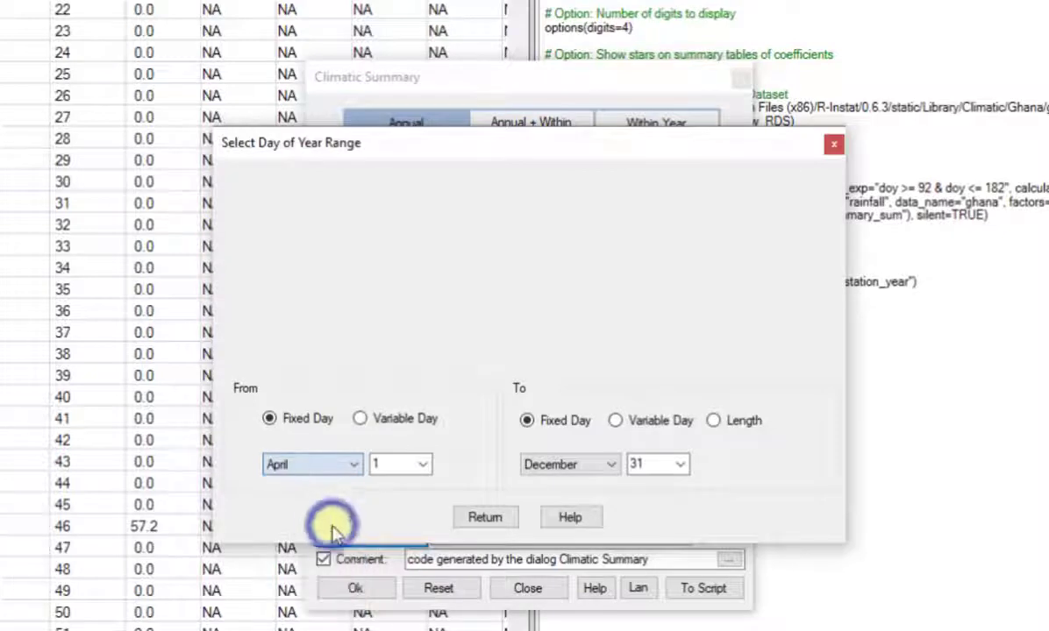
left_click(610, 467)
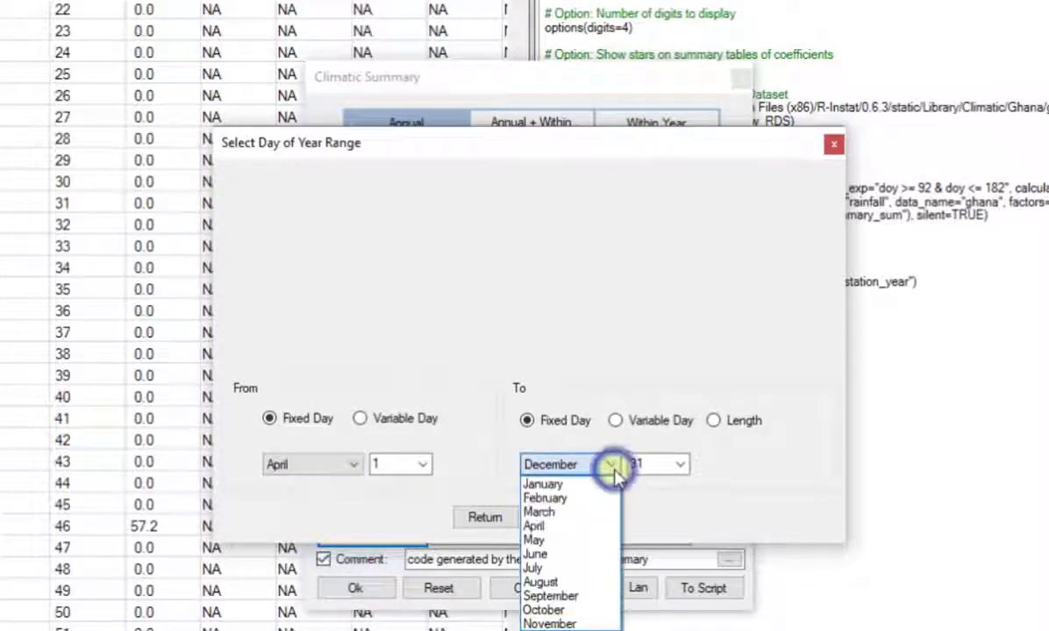
left_click(591, 557)
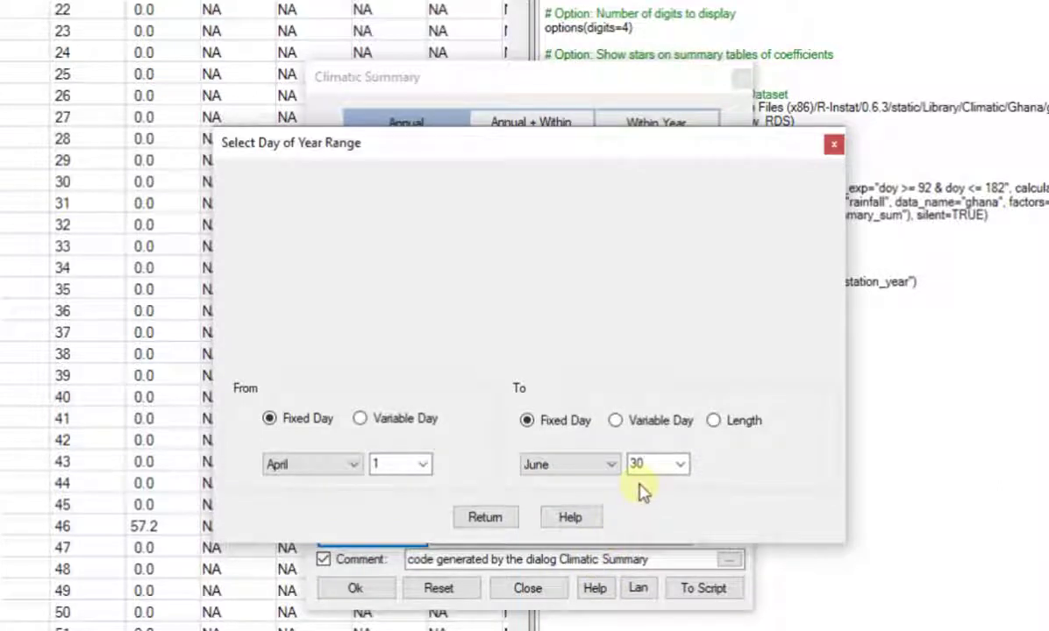
left_click(488, 517)
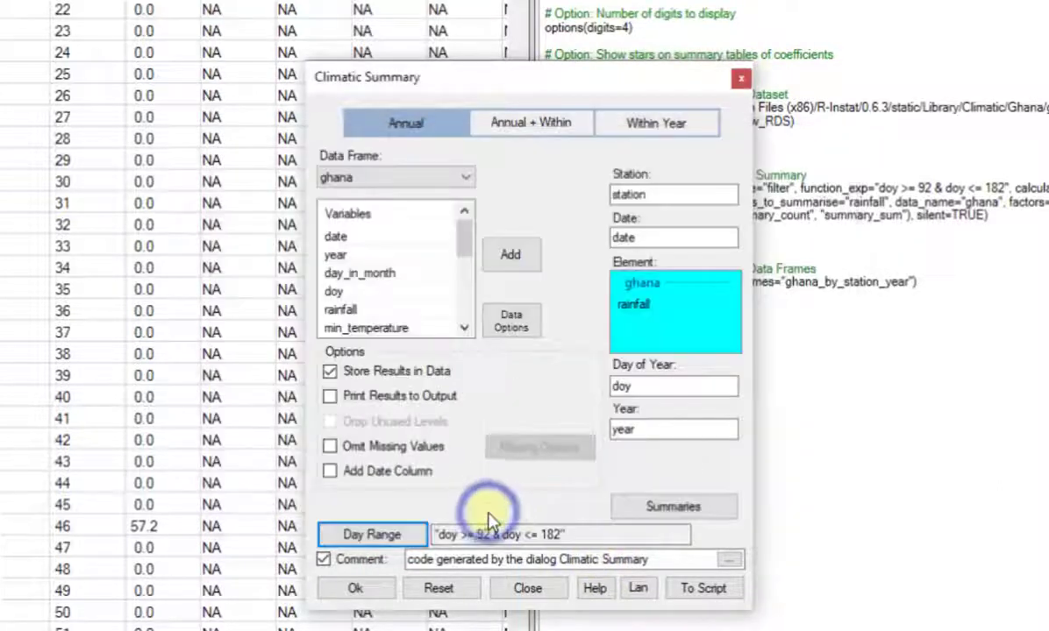
left_click(583, 535)
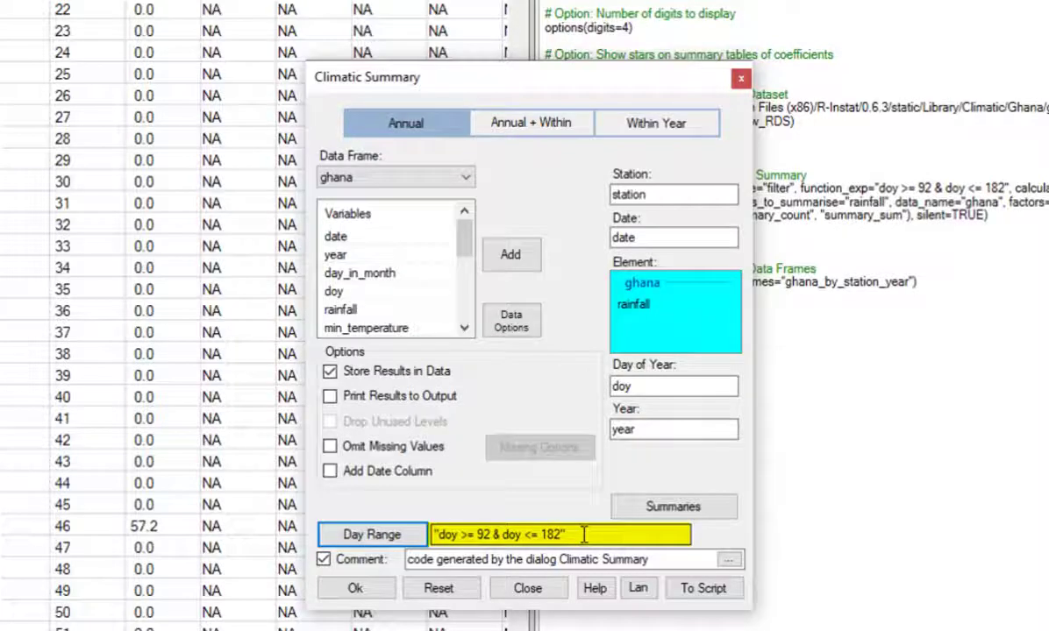
left_click(583, 535)
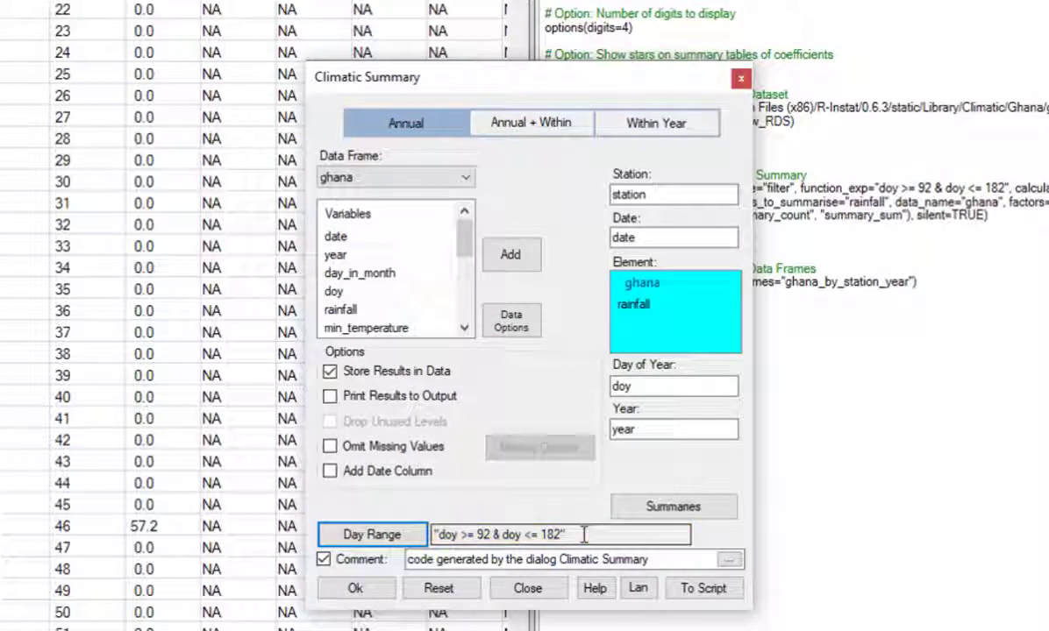
- Exclude N Total from the summaries, keeping N Non Missing and Sum, and run the climatic summary
left_click(659, 510)
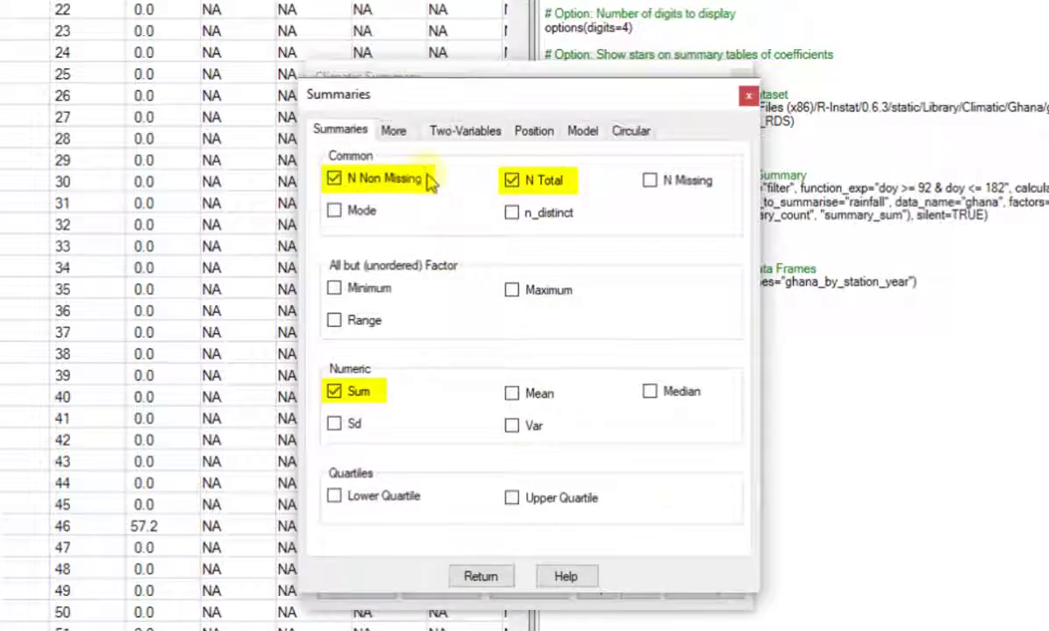
left_click(512, 183)
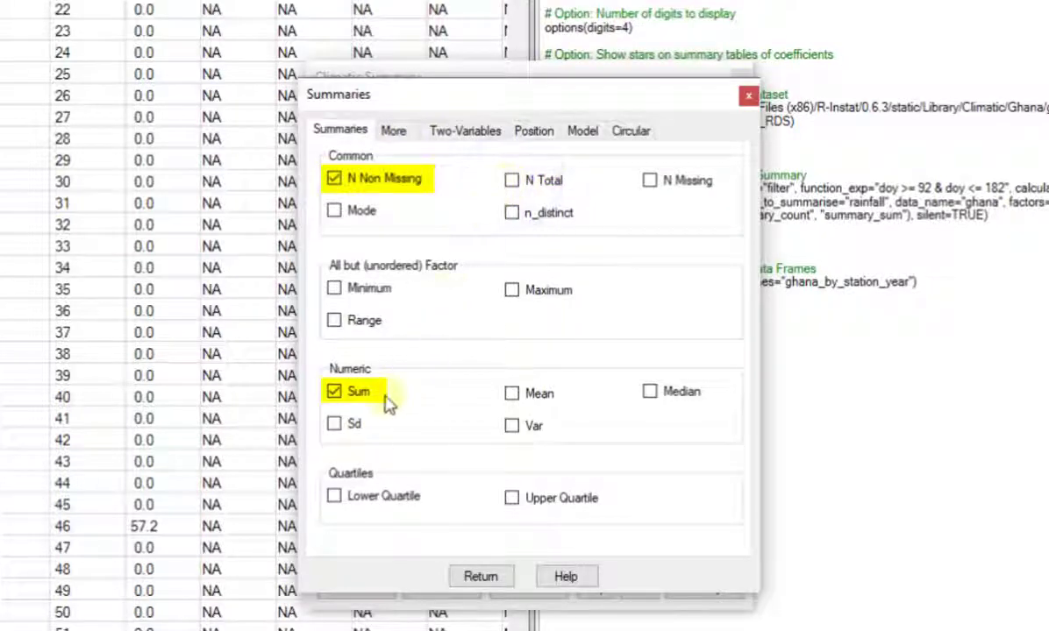
left_click(470, 571)
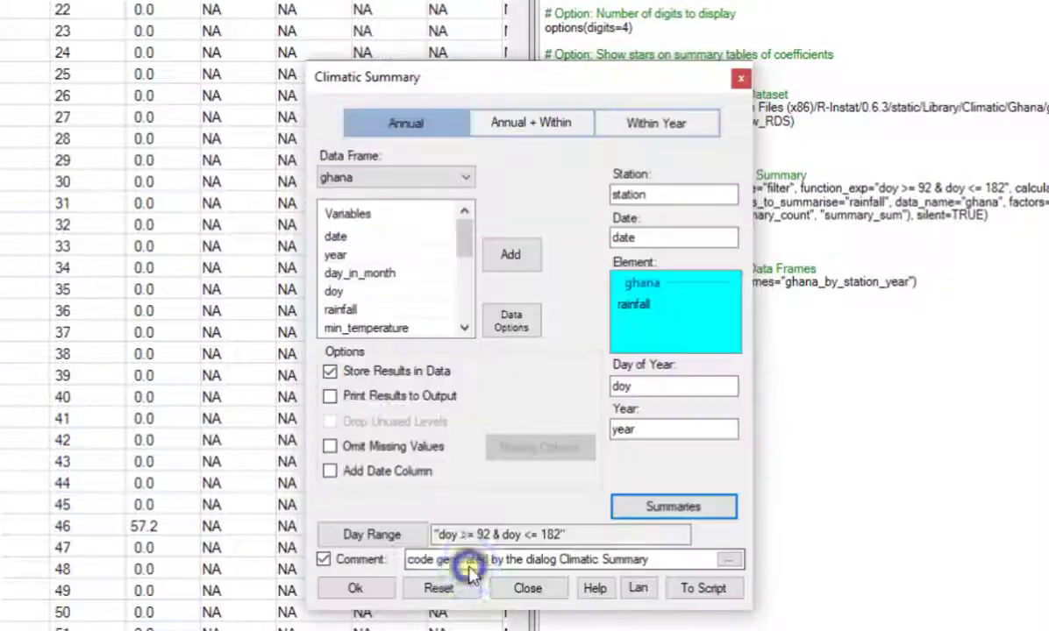
left_click(355, 588)
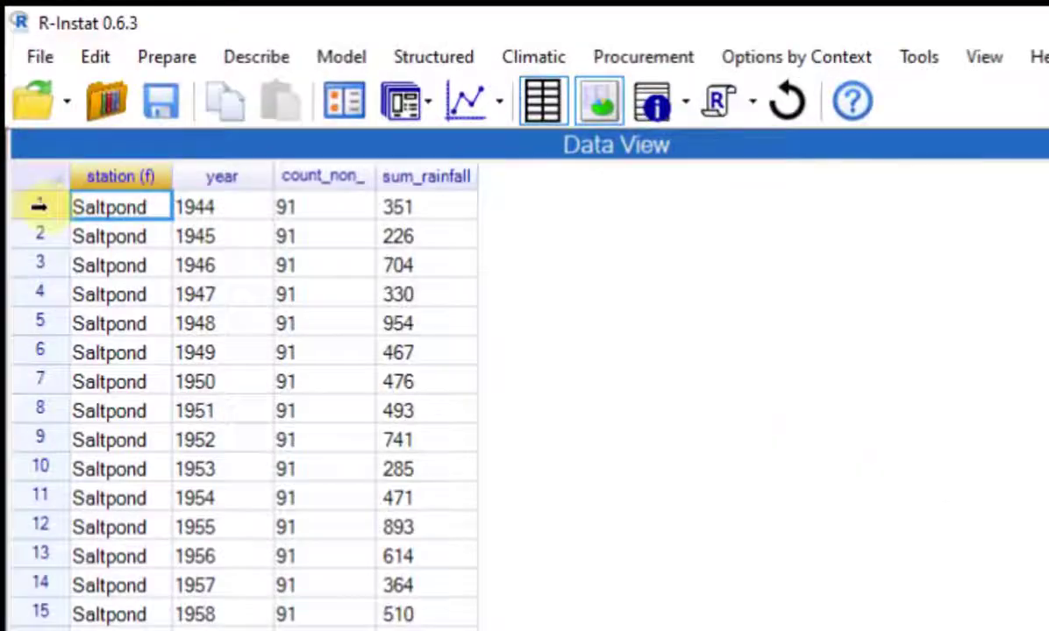
- Examine the yearly rainfall summary from the first Saltpond row to the last Tamale row
left_click(12, 88)
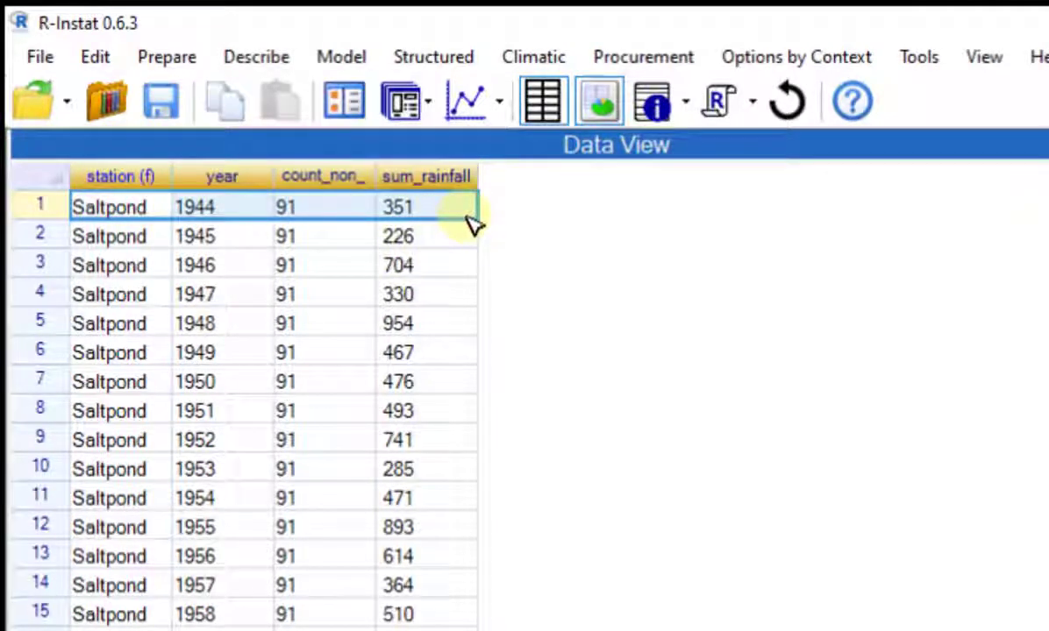
scroll(474, 224, "down", 20)
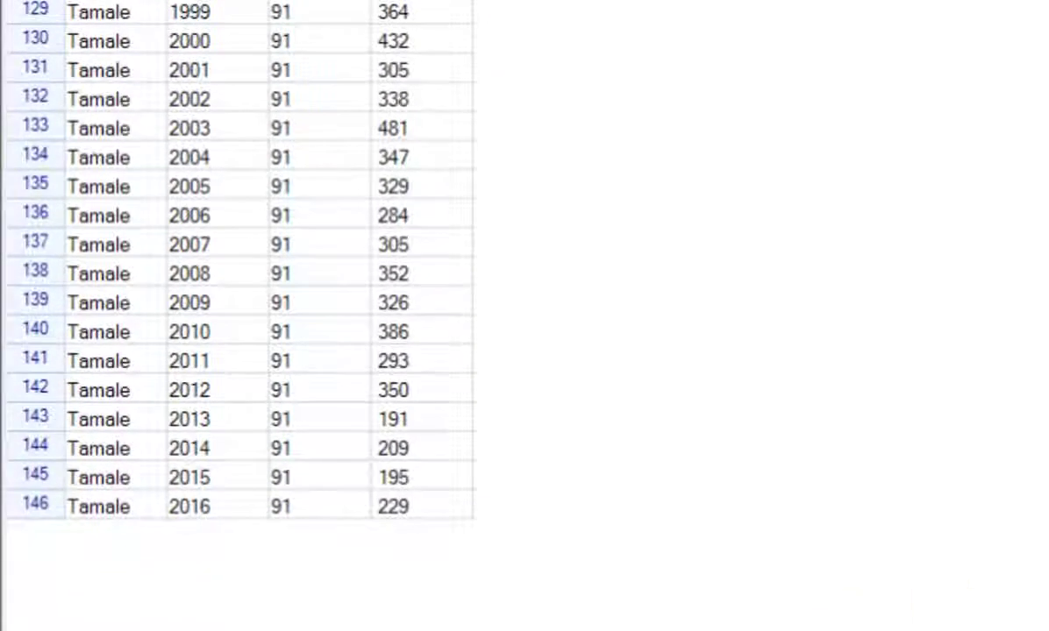
left_click(28, 506)
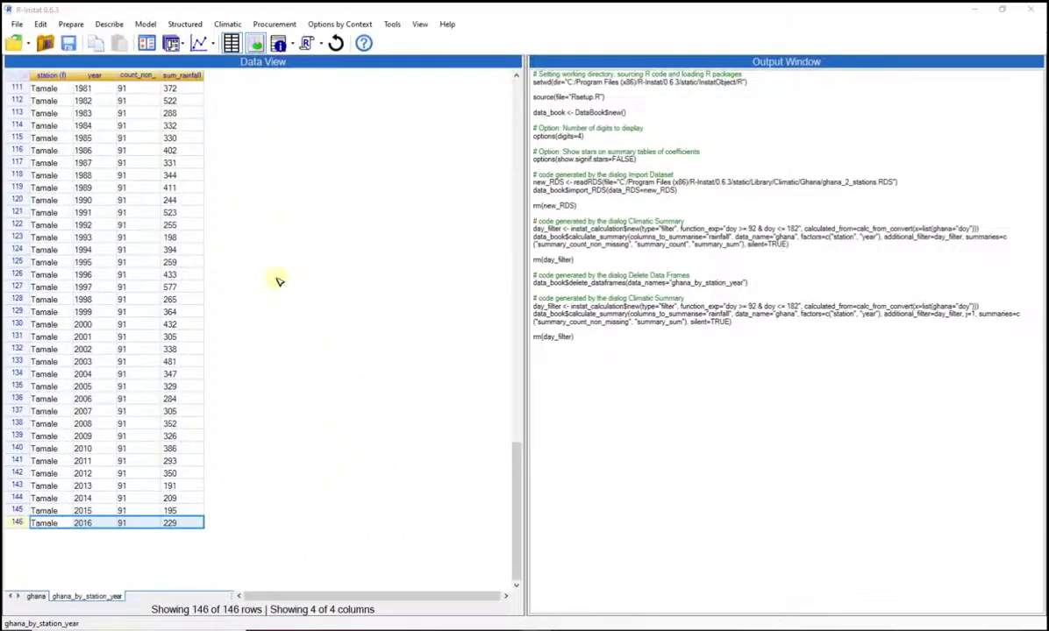
- Start a PICSA Rainfall Graph of the ghana_by_station_year data with sum_rainfall as the plotted variable
left_click(232, 24)
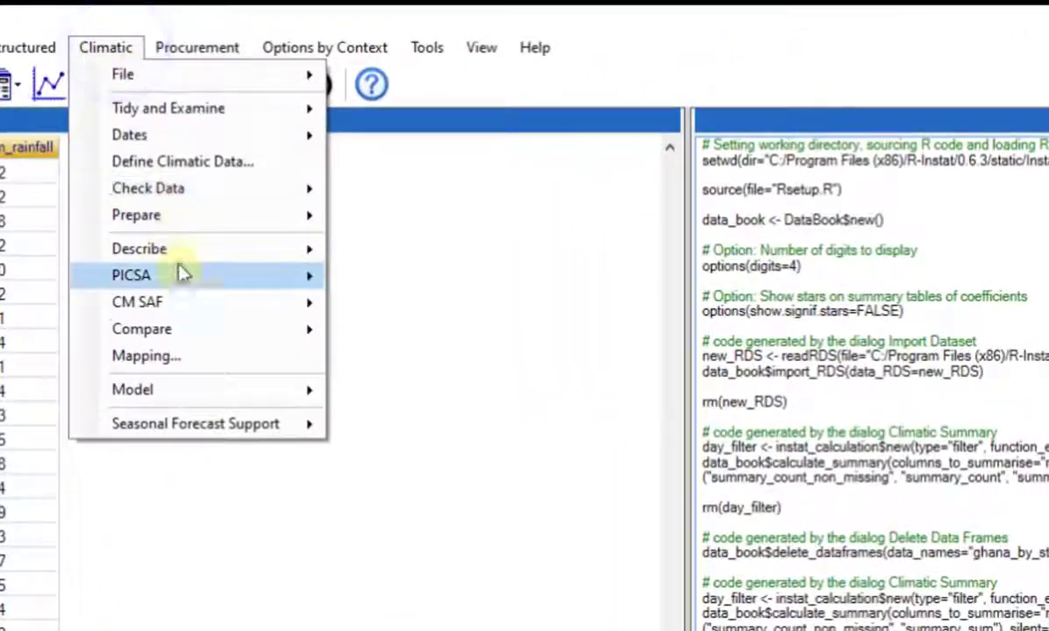
mouse_move(265, 143)
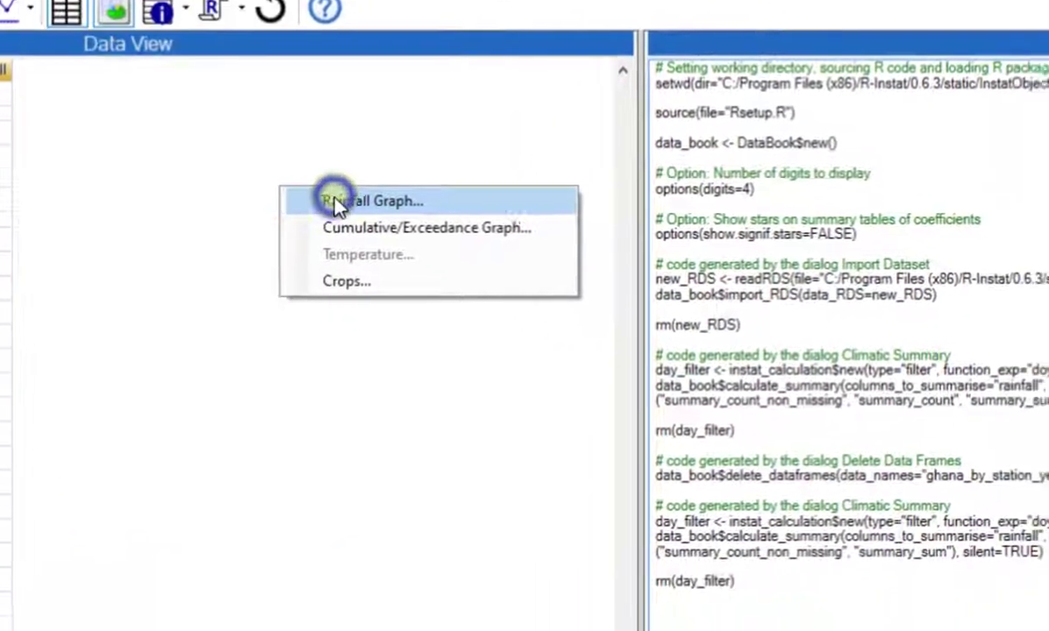
left_click(372, 278)
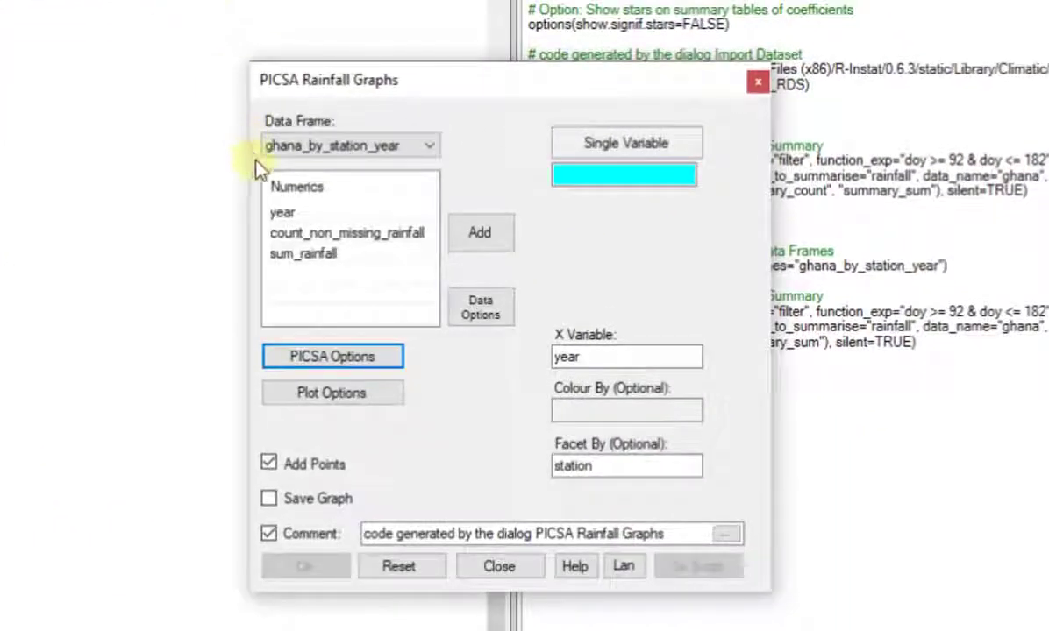
left_click(294, 253)
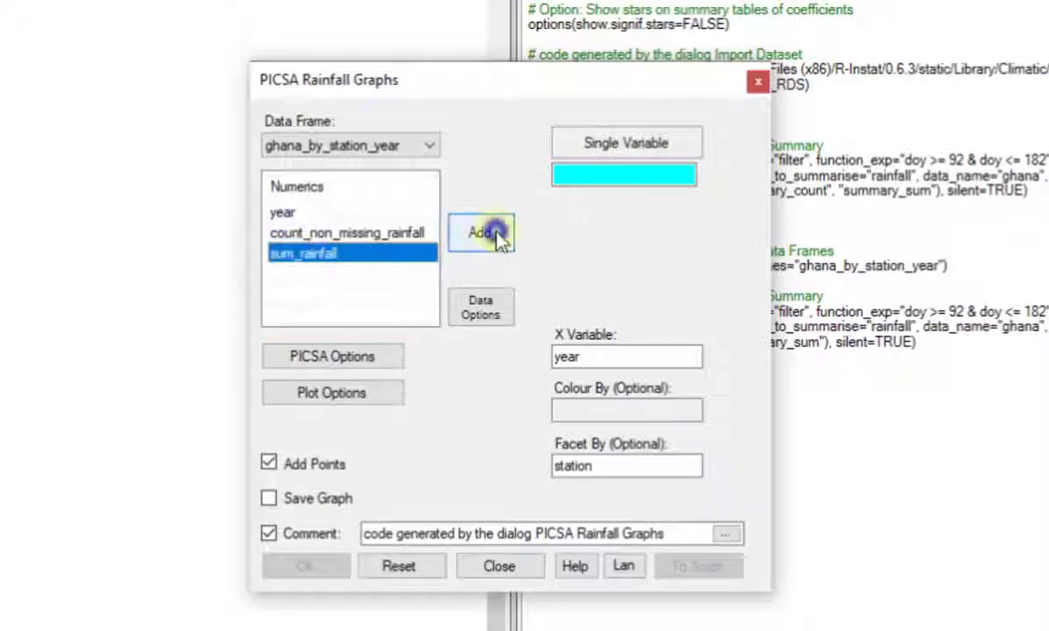
left_click(494, 232)
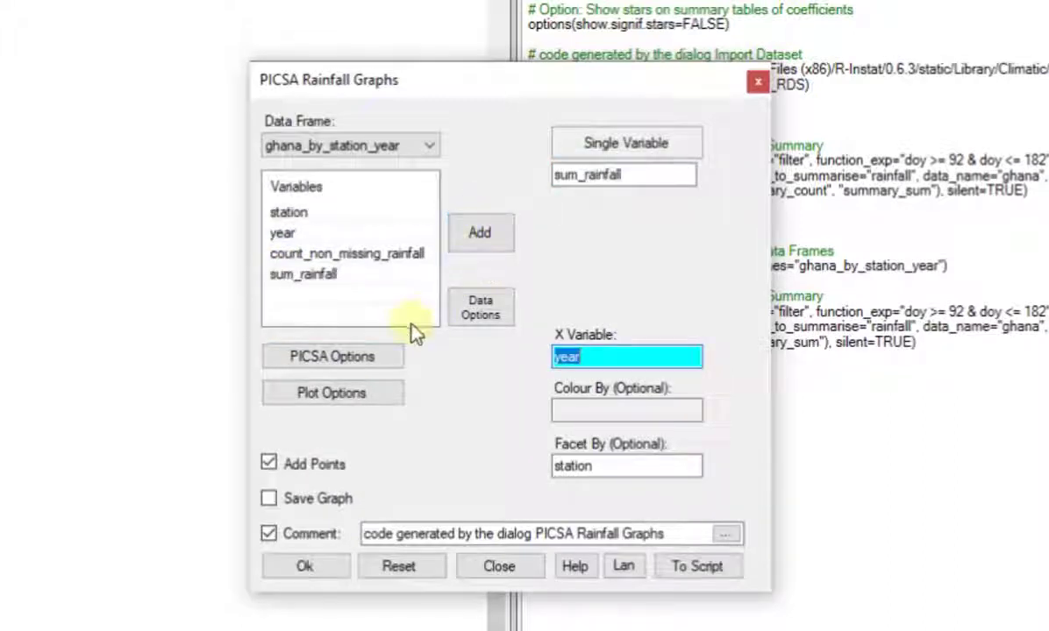
- Add a mean line with a label to the PICSA rainfall graph and produce the graph
left_click(368, 356)
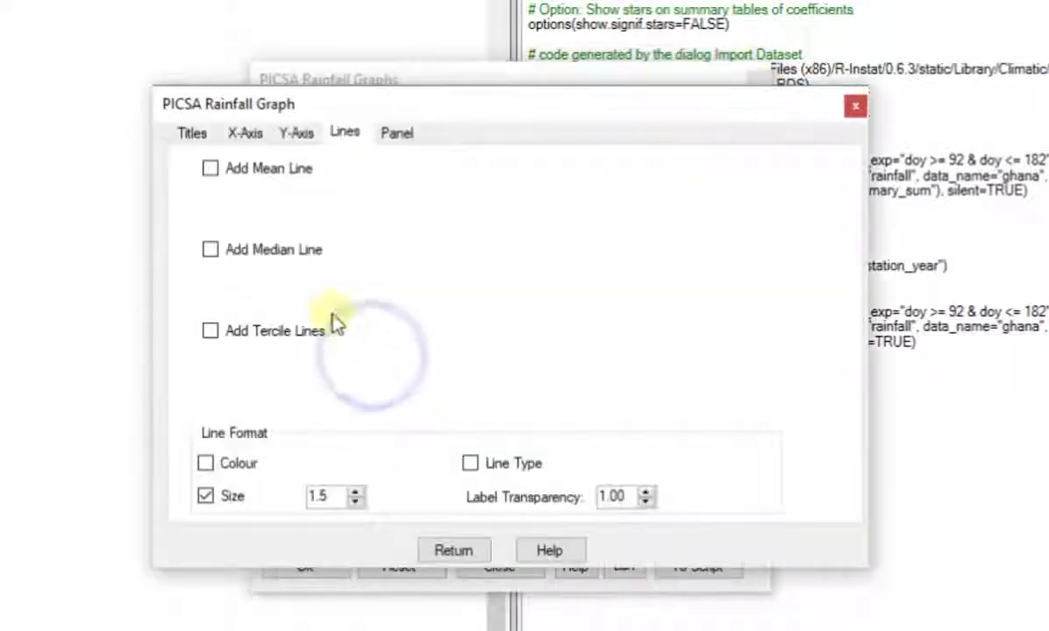
left_click(211, 168)
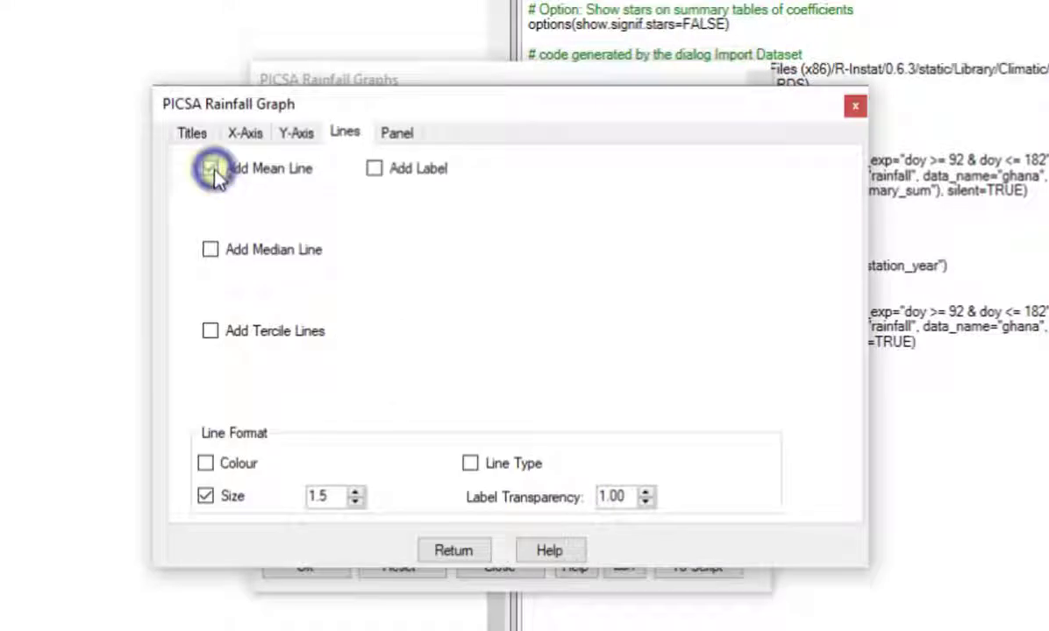
left_click(375, 171)
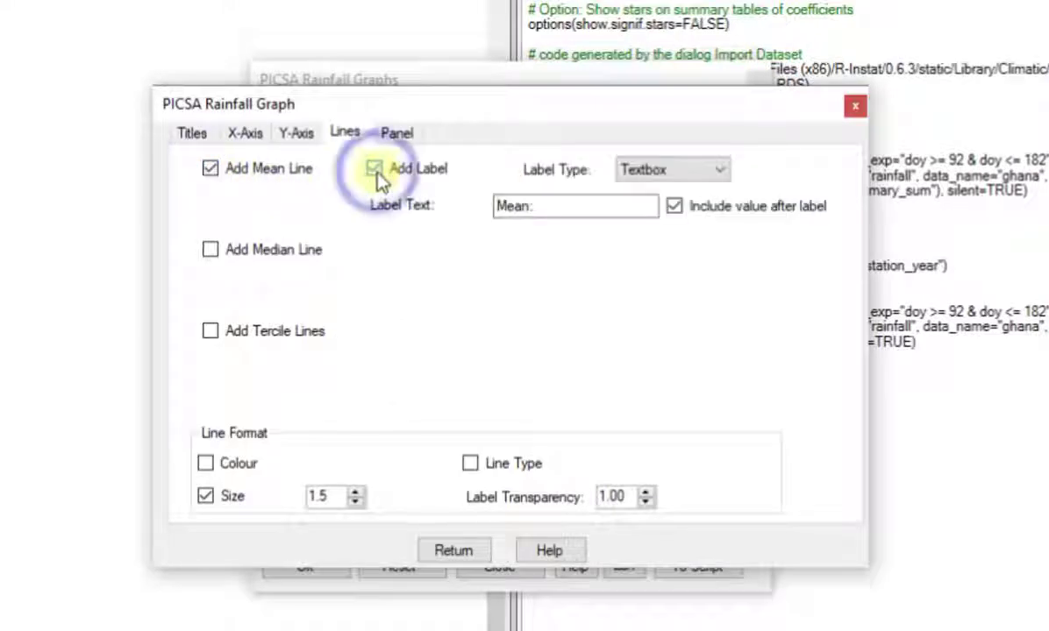
left_click(456, 550)
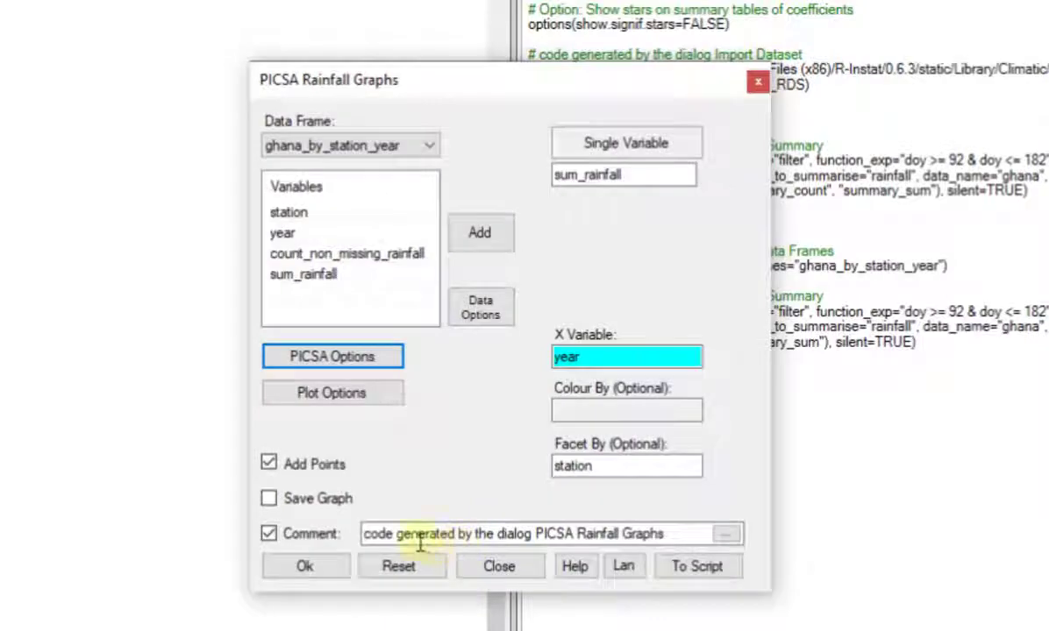
left_click(340, 579)
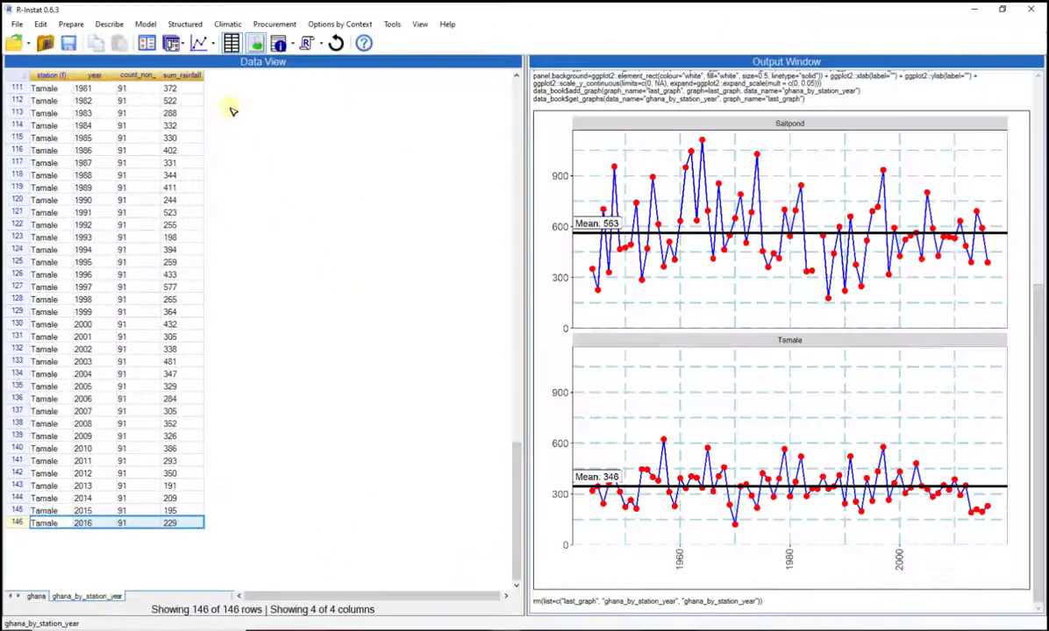
- View the last graph maximized in a separate graphics window to examine both stations' rainfall, and close it
left_click(199, 43)
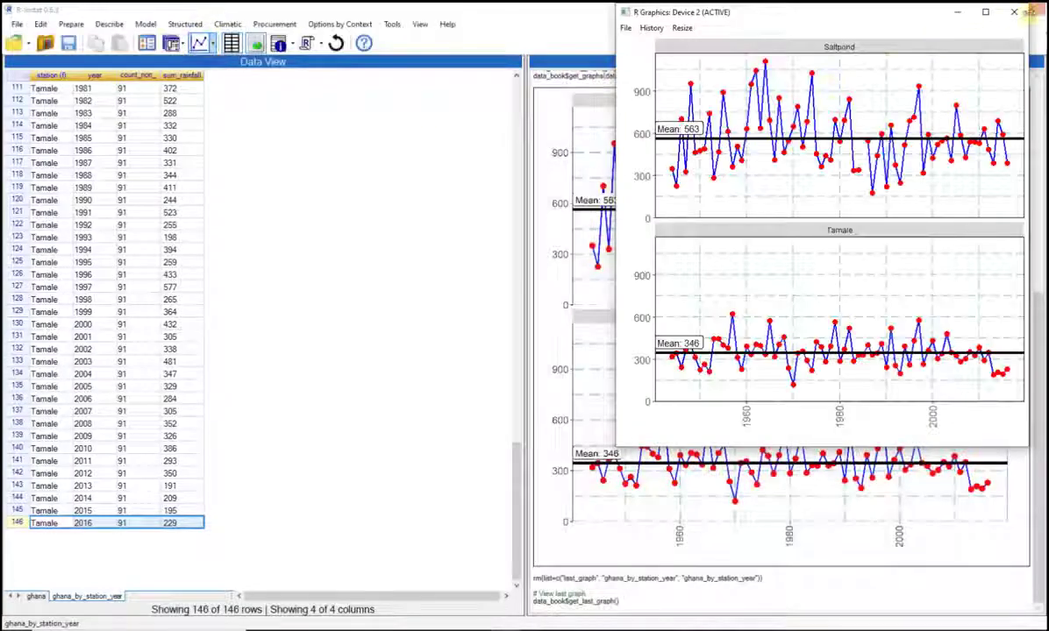
left_click(985, 11)
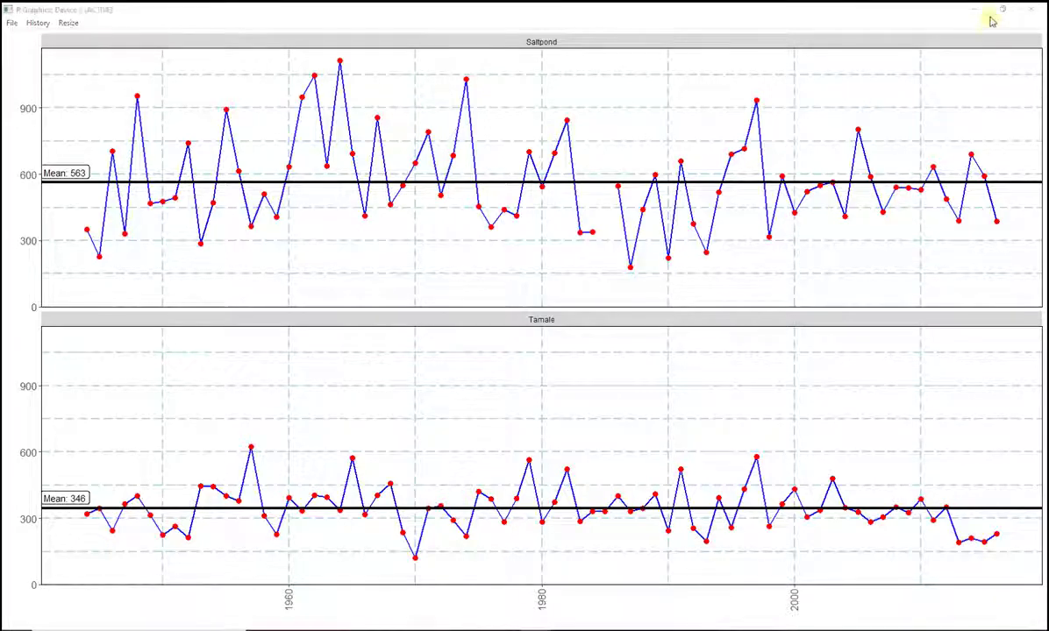
left_click(1030, 11)
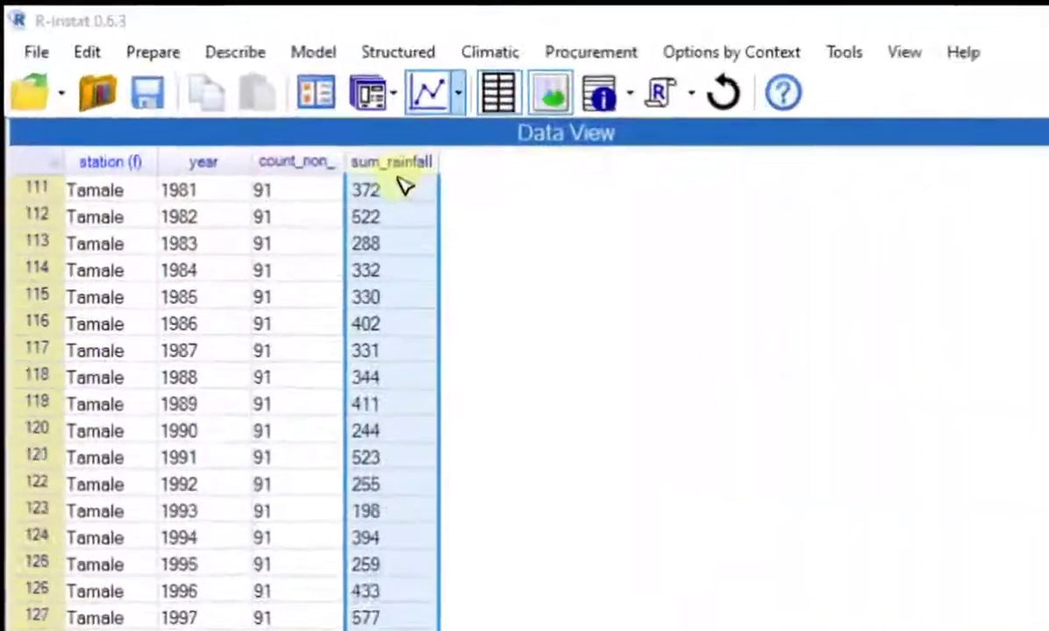
- Rename the sum_rainfall column of the ghana_by_station_year data to sum_a_j
right_click(391, 161)
left_click(423, 186)
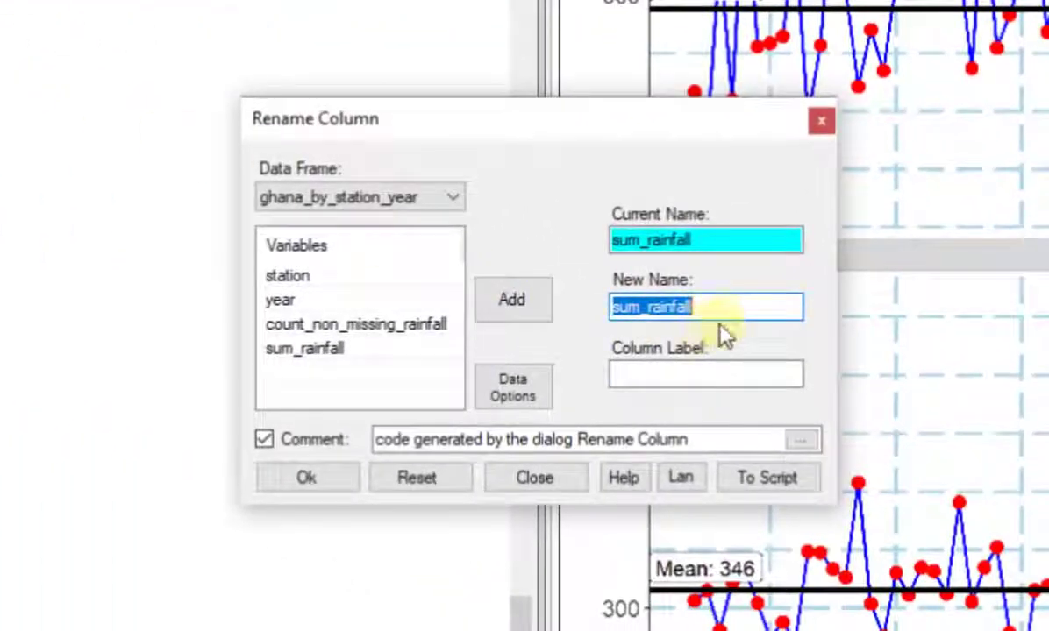
left_click(728, 309)
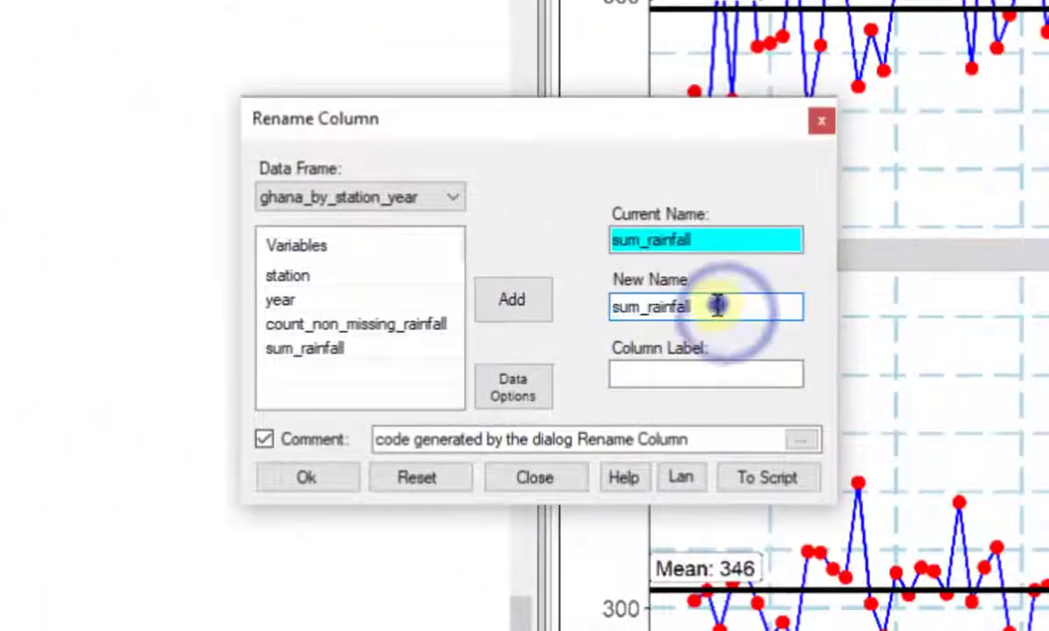
left_click_drag(720, 306, 649, 315)
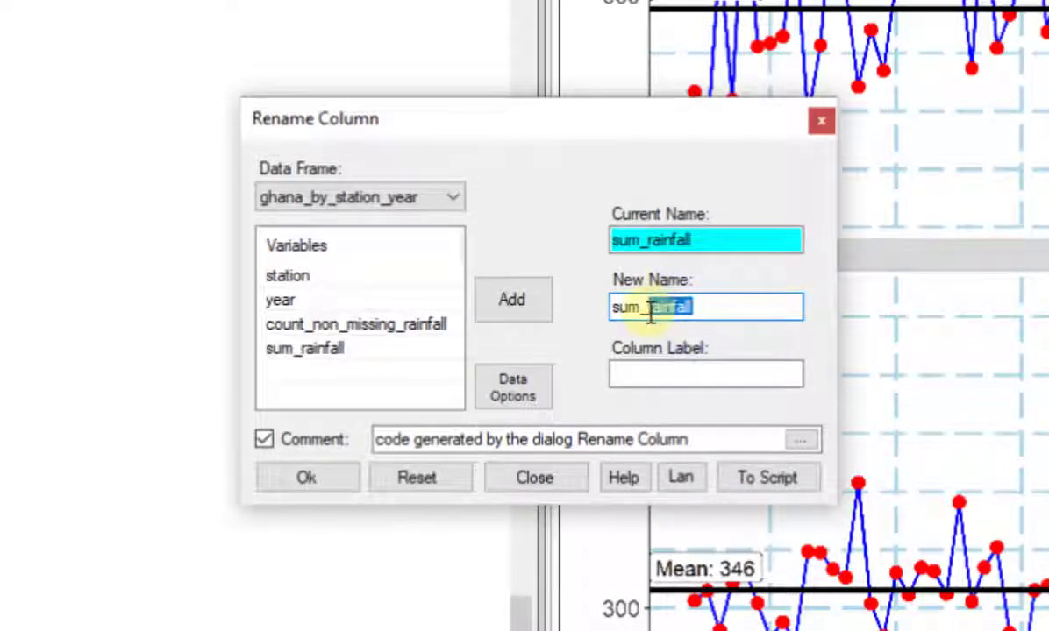
type("a_j")
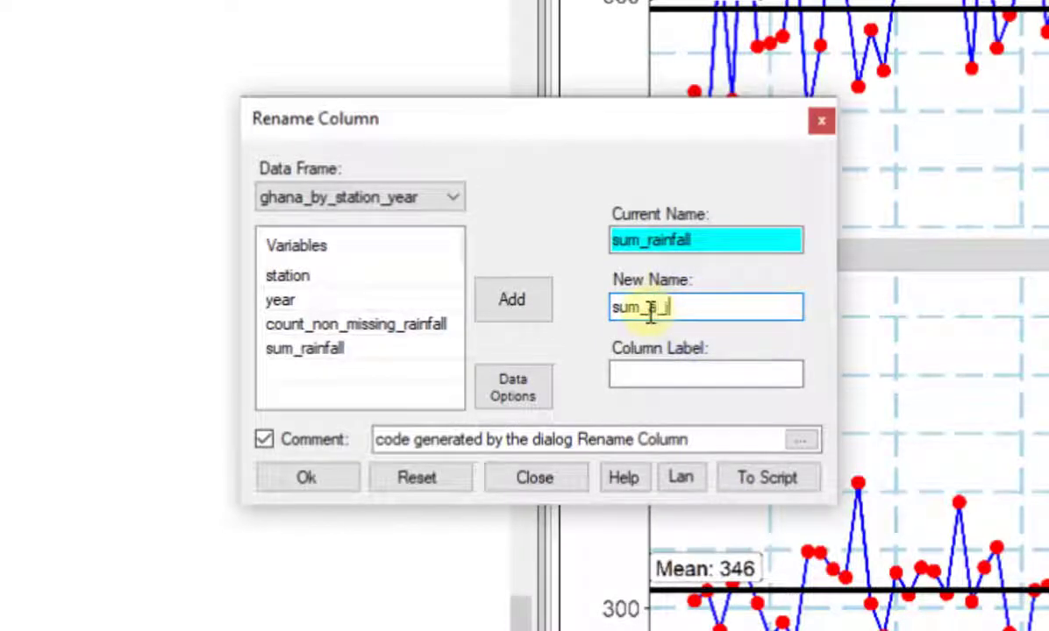
left_click(307, 478)
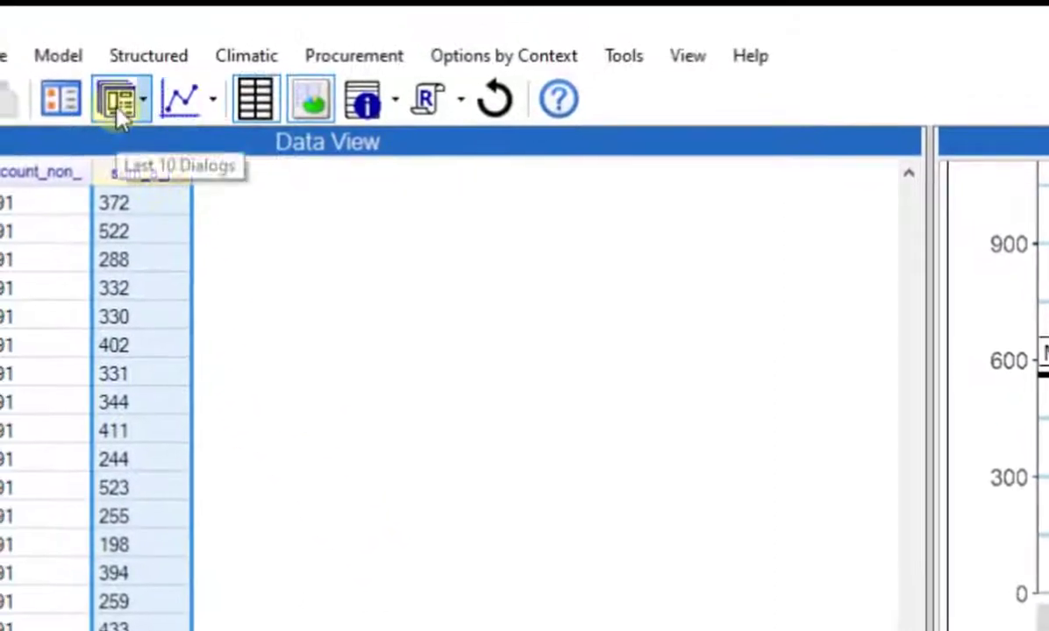
- Run the Climatic Summary of the ghana rainfall again with the day range set to July 1 through September 30
left_click(118, 108)
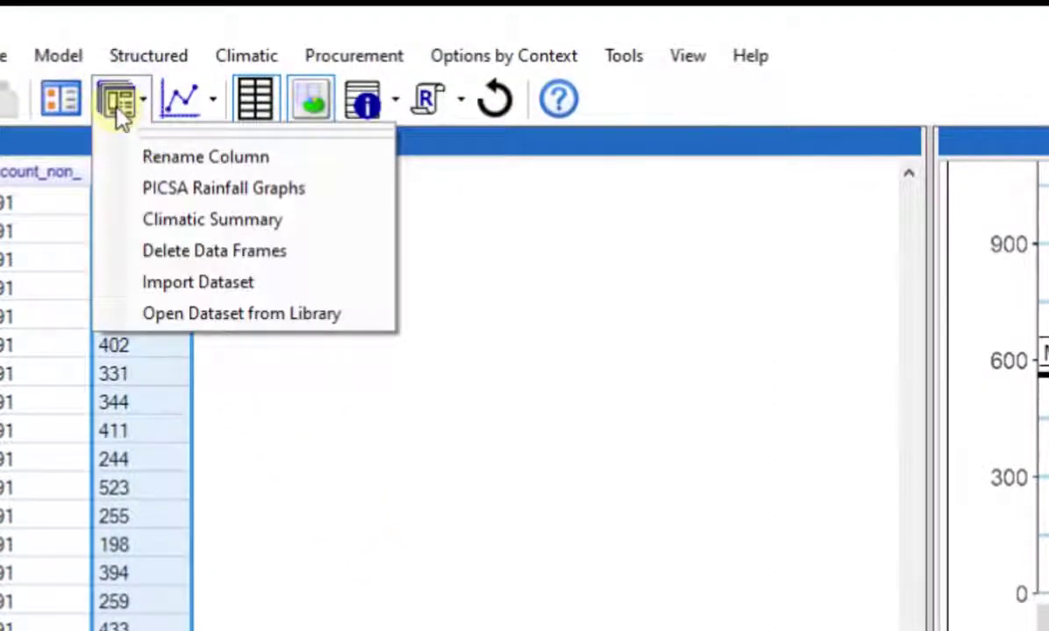
left_click(160, 221)
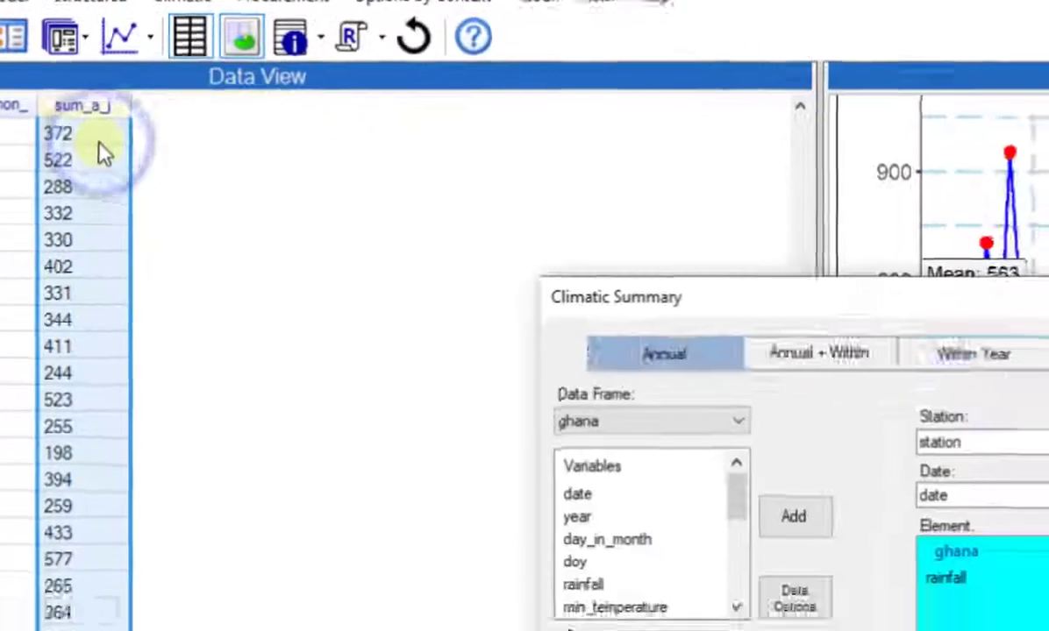
left_click(351, 552)
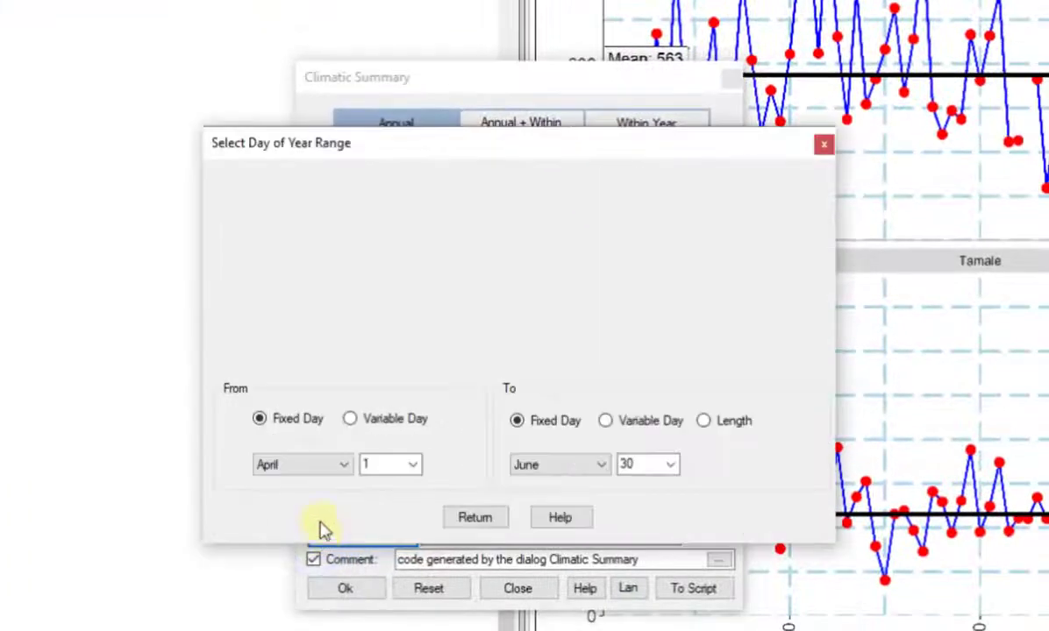
left_click(340, 466)
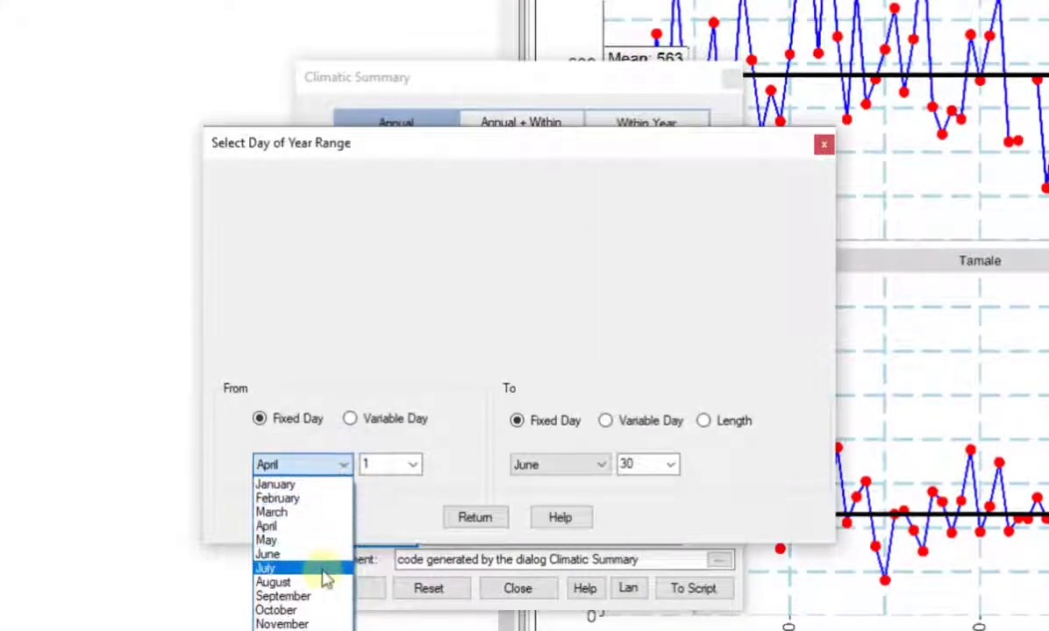
left_click(320, 566)
left_click(593, 470)
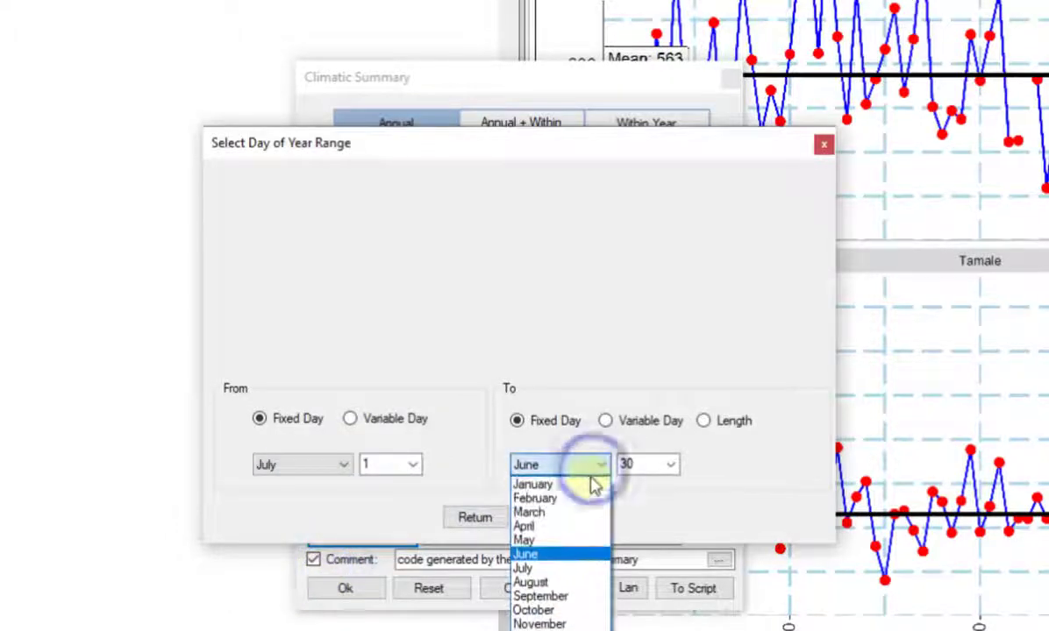
left_click(588, 595)
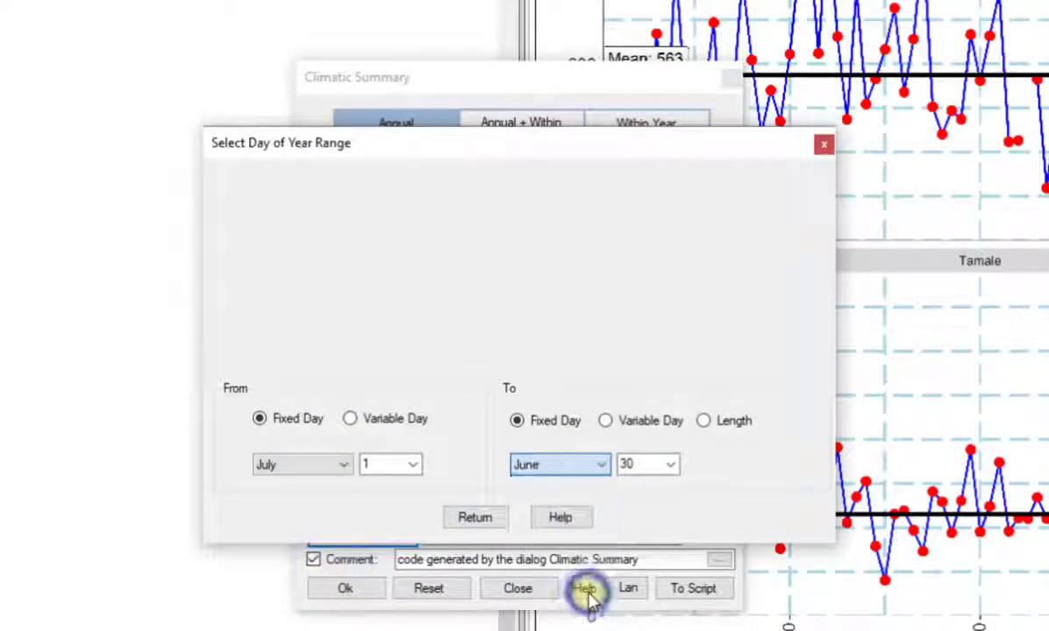
left_click(478, 519)
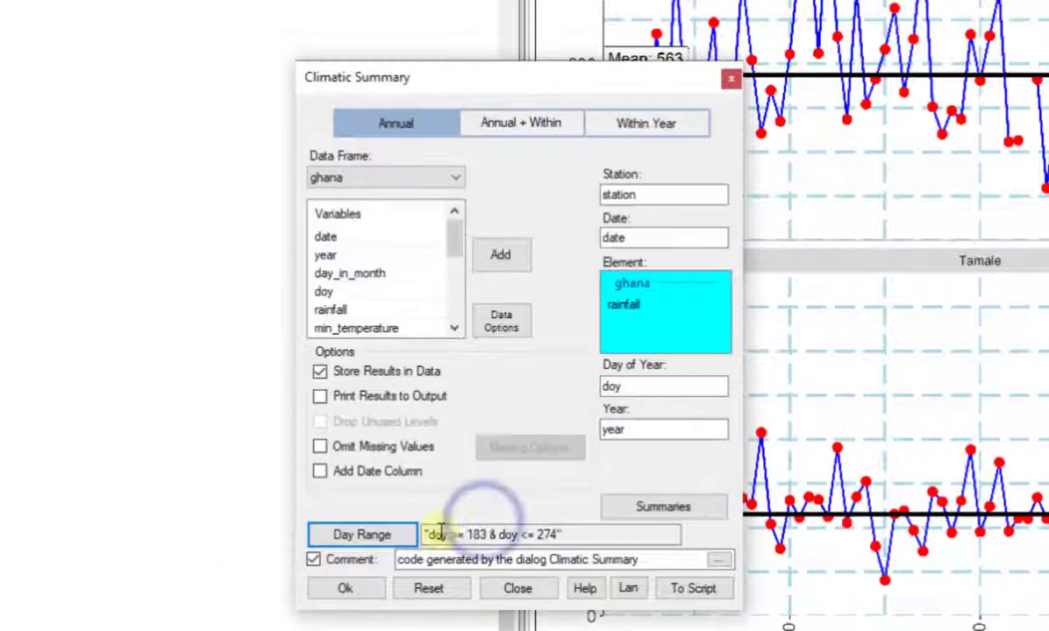
left_click(344, 588)
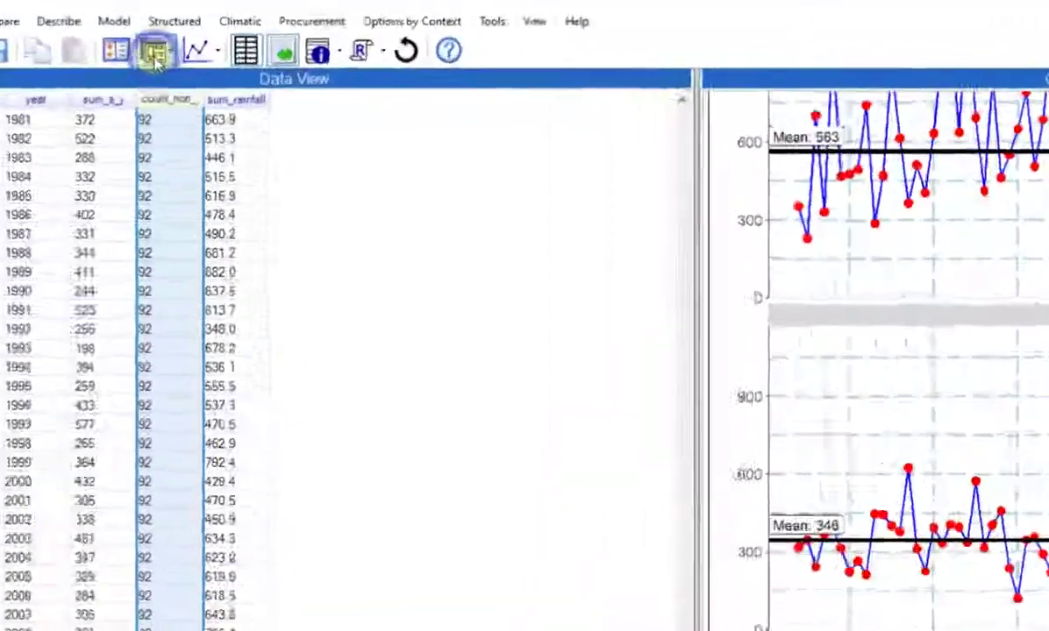
- Produce the PICSA rainfall graph again for the July–September sum_rainfall, by year and faceted by station
left_click(172, 44)
left_click(154, 187)
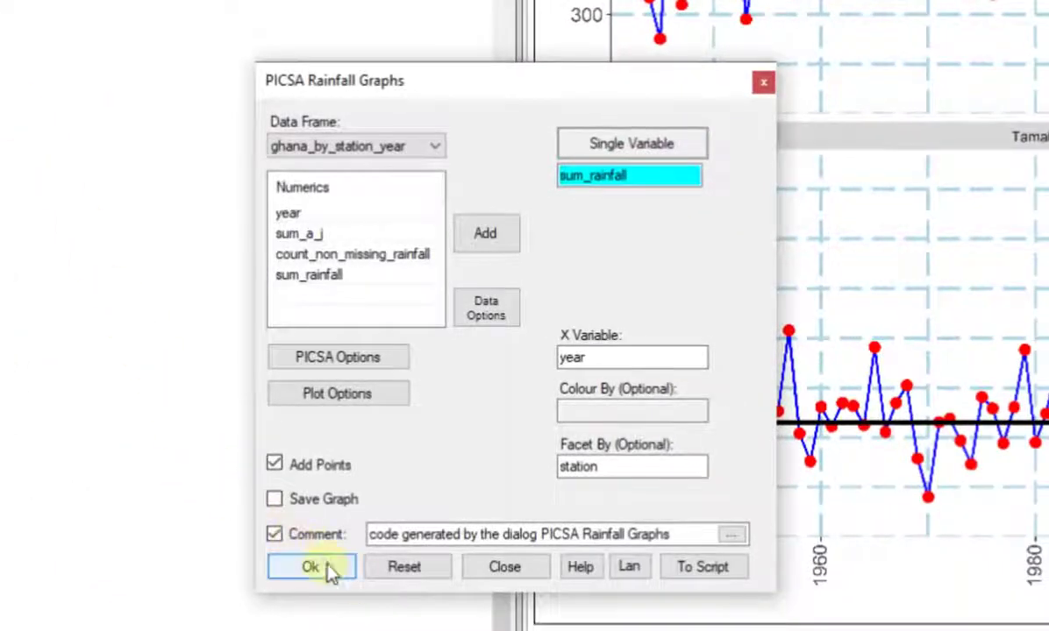
left_click(309, 566)
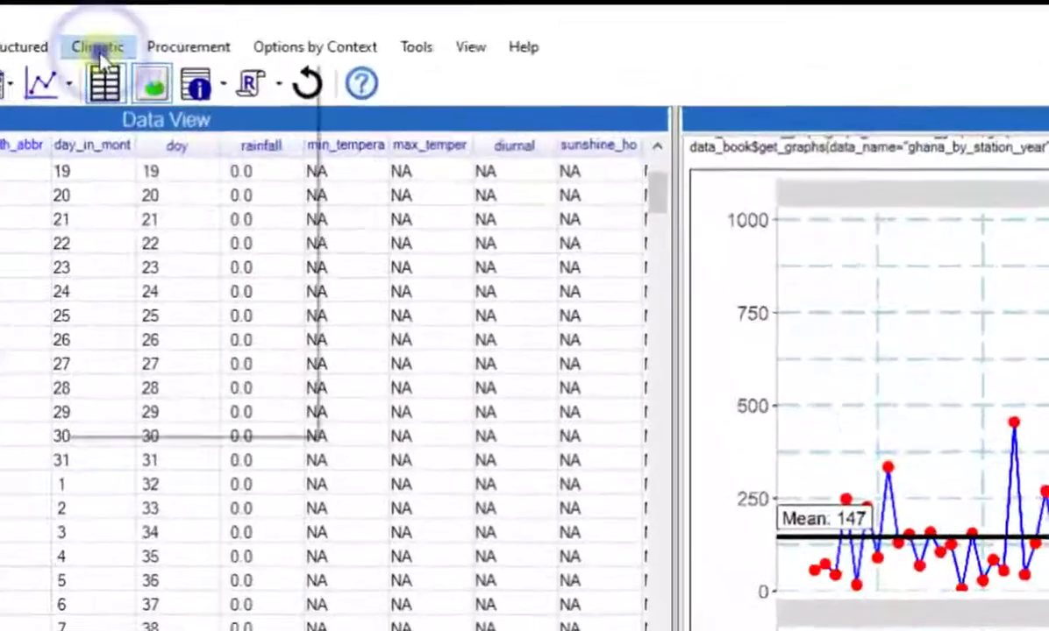
- Start a Start of the Rains calculation on the daily ghana data frame
left_click(228, 24)
mouse_move(250, 220)
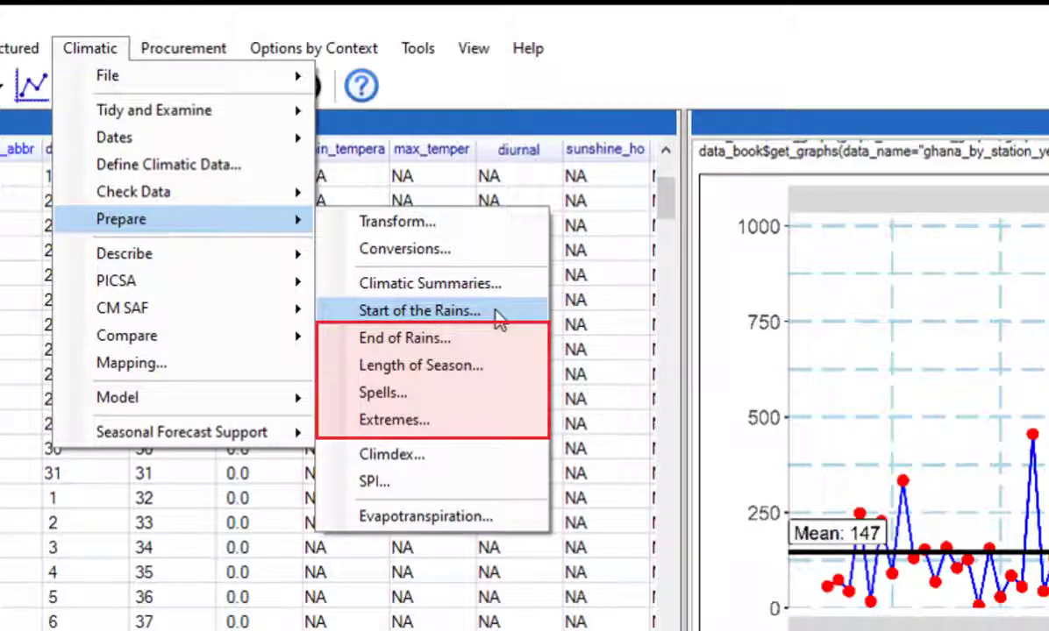
left_click(496, 314)
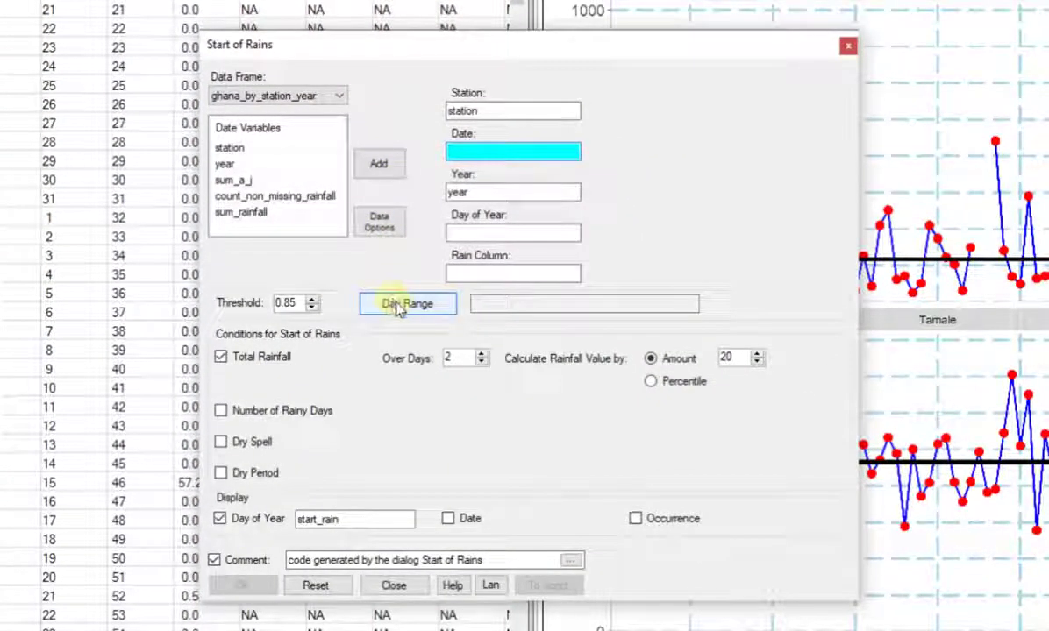
left_click(340, 96)
left_click(325, 117)
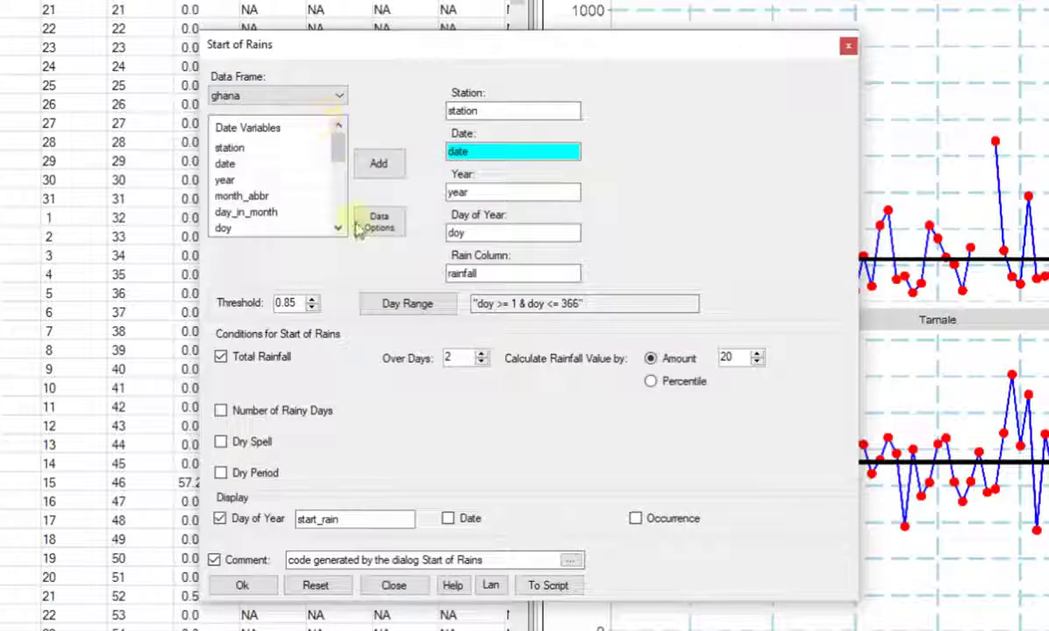
- Set the day range for the start of rains to April 1 through June 30
left_click(392, 307)
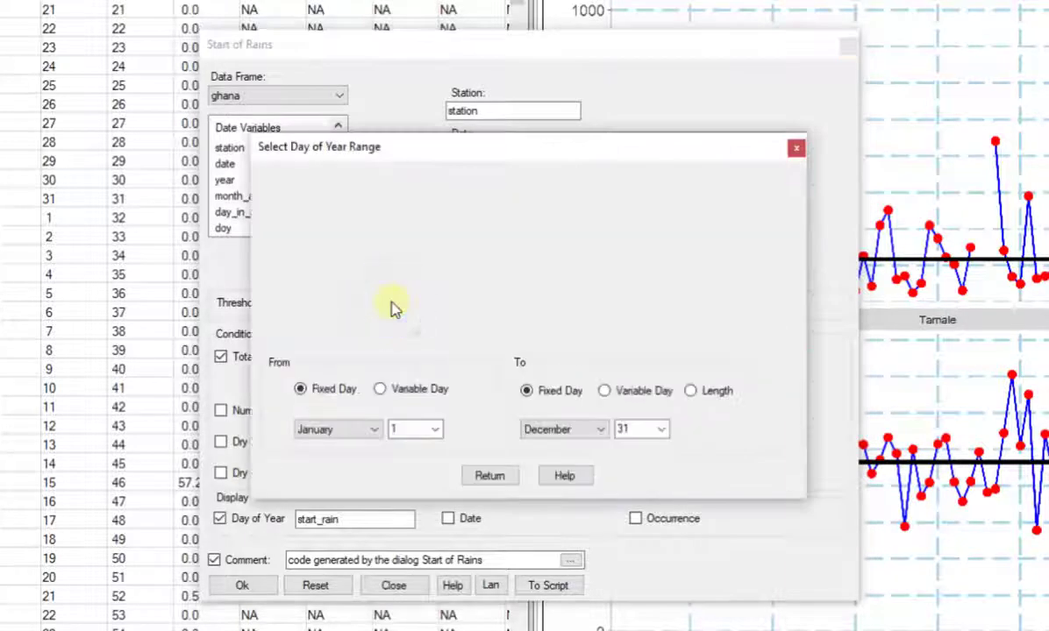
left_click(367, 432)
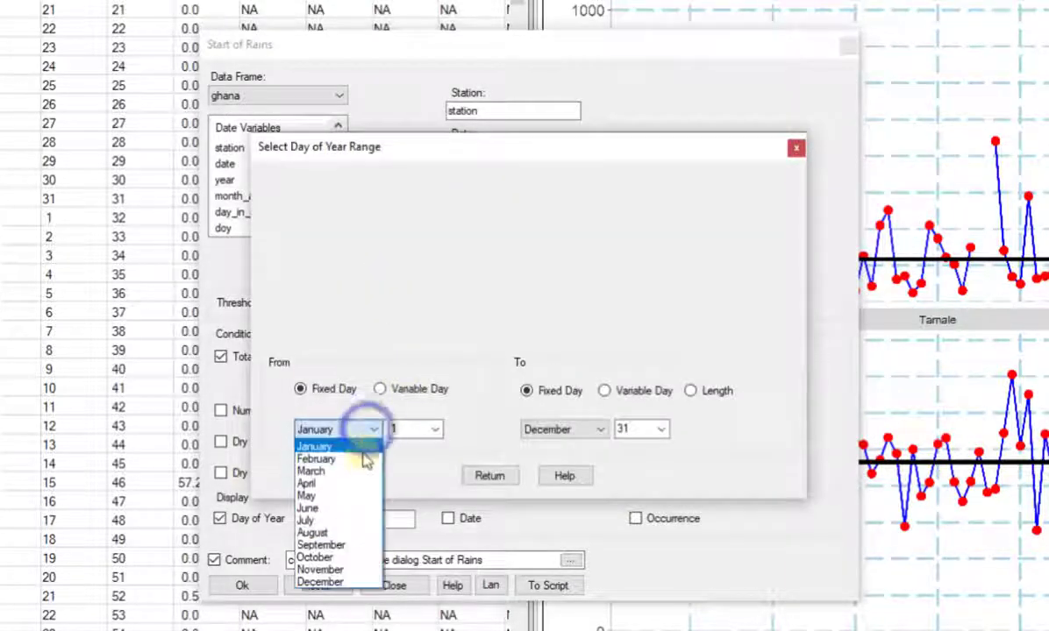
left_click(356, 486)
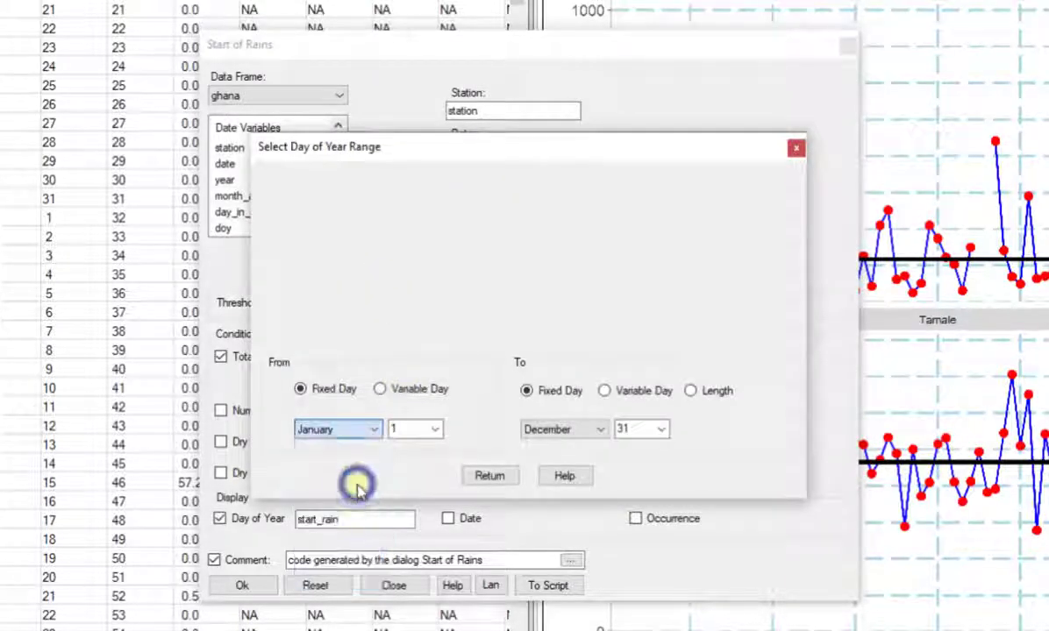
left_click(598, 430)
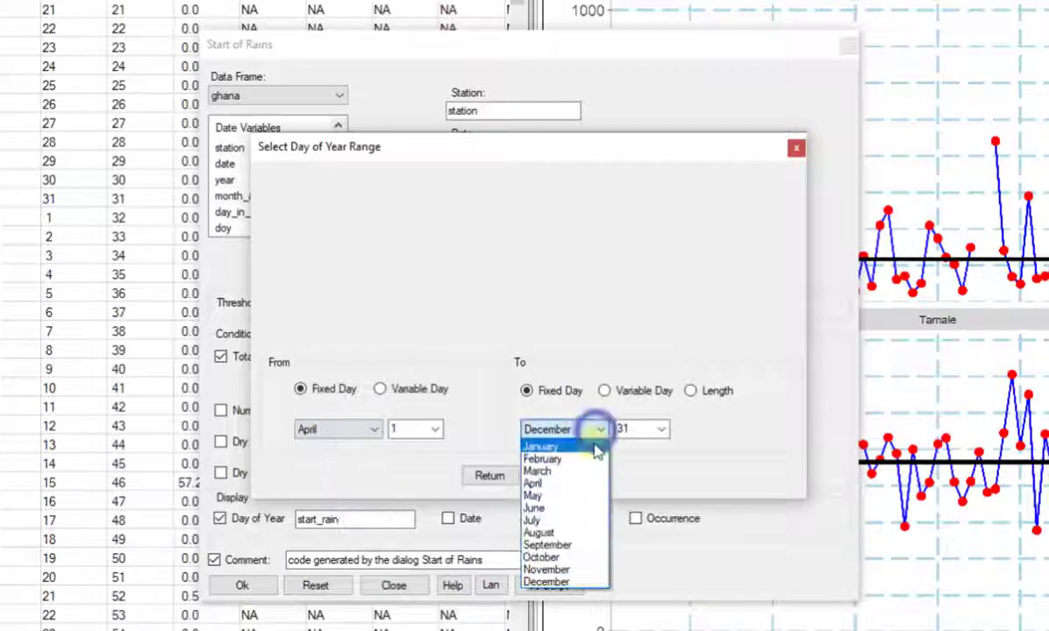
left_click(585, 508)
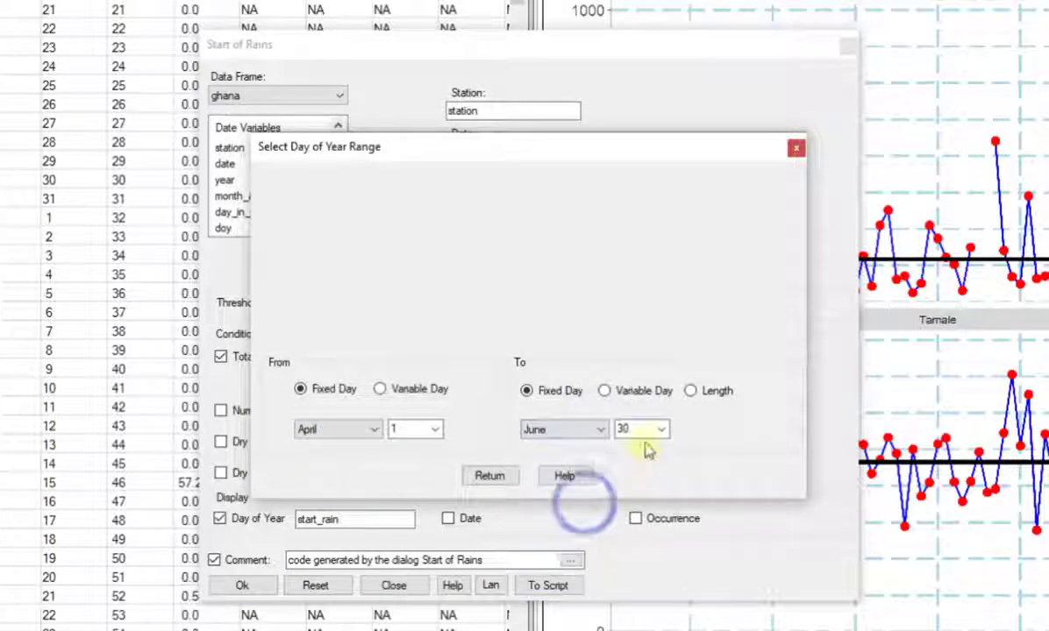
left_click(489, 480)
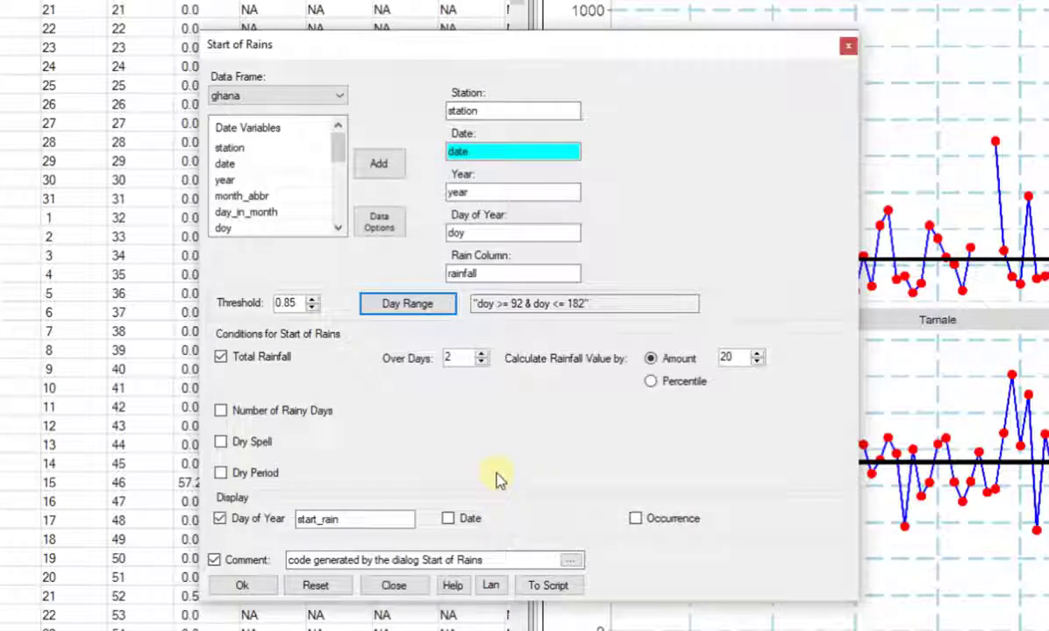
- Set the total rainfall condition to 3 days, add the start date as start_rain_date, and calculate the start of rains
left_click(481, 354)
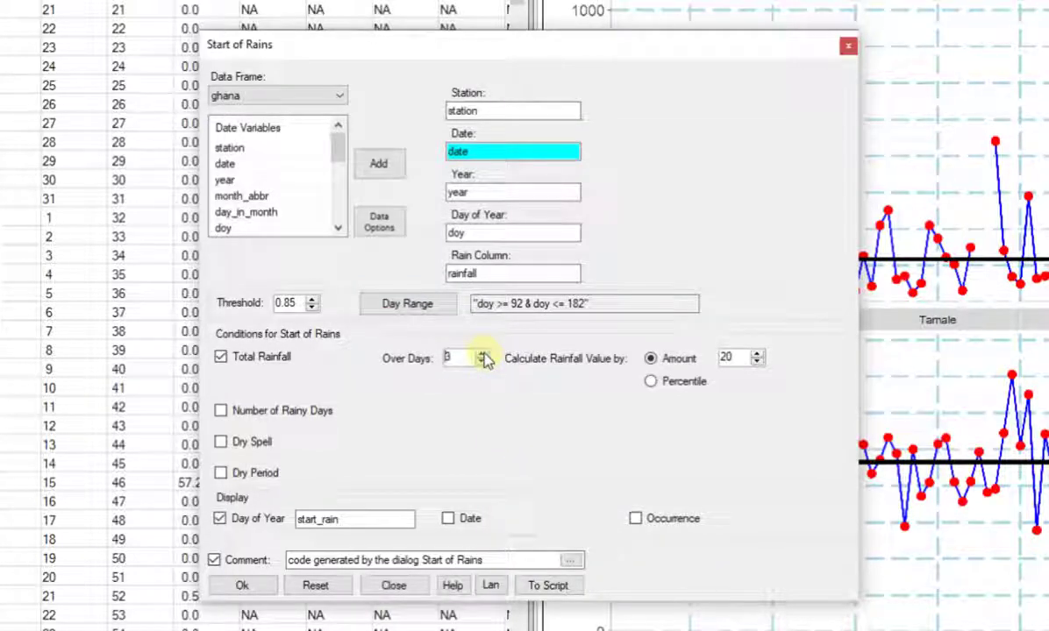
left_click(448, 519)
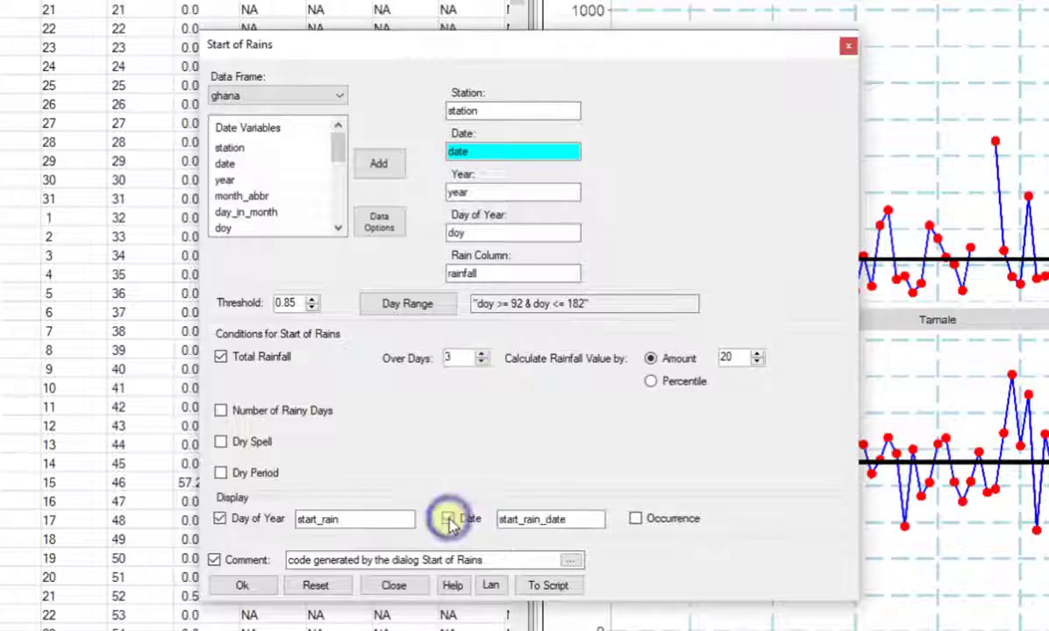
left_click(261, 586)
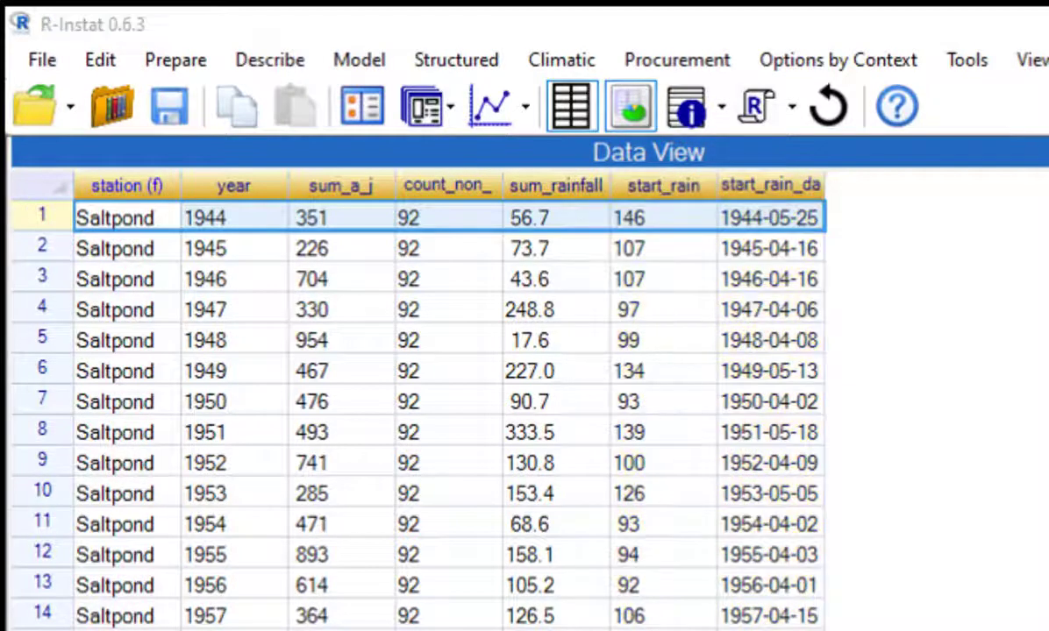
- Replace the plotted variable of the PICSA rainfall graph with start_rain and produce the graph
left_click(445, 112)
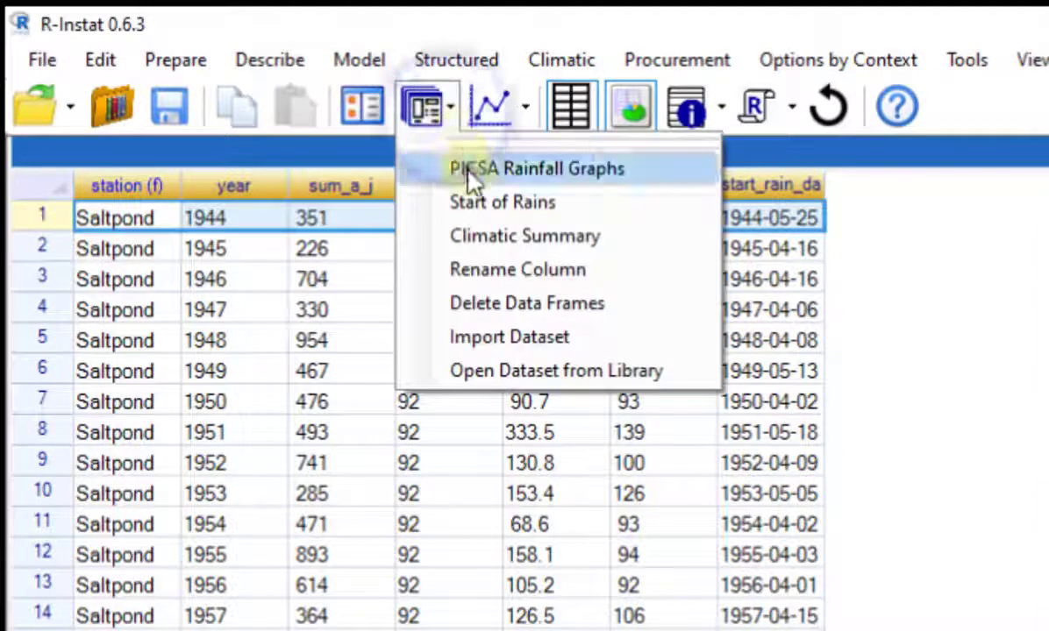
left_click(508, 168)
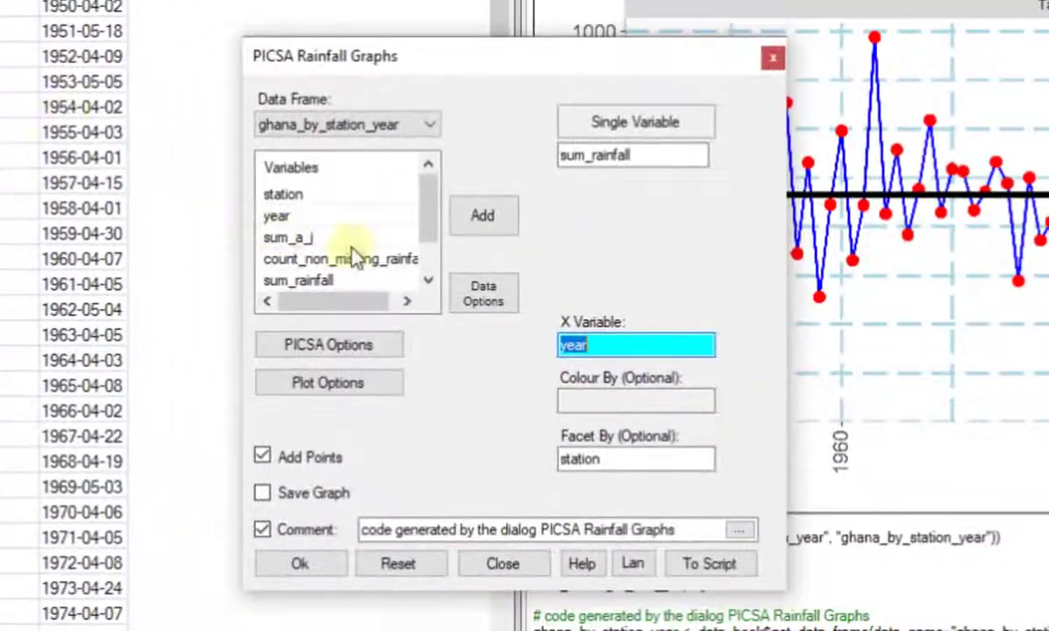
left_click(662, 155)
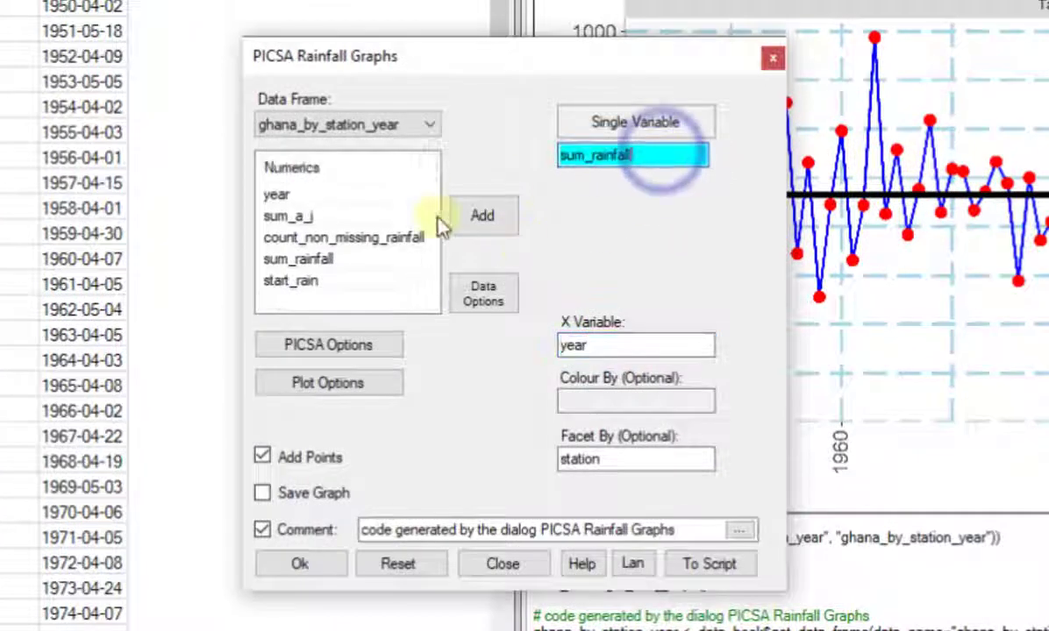
left_click(291, 281)
left_click(483, 216)
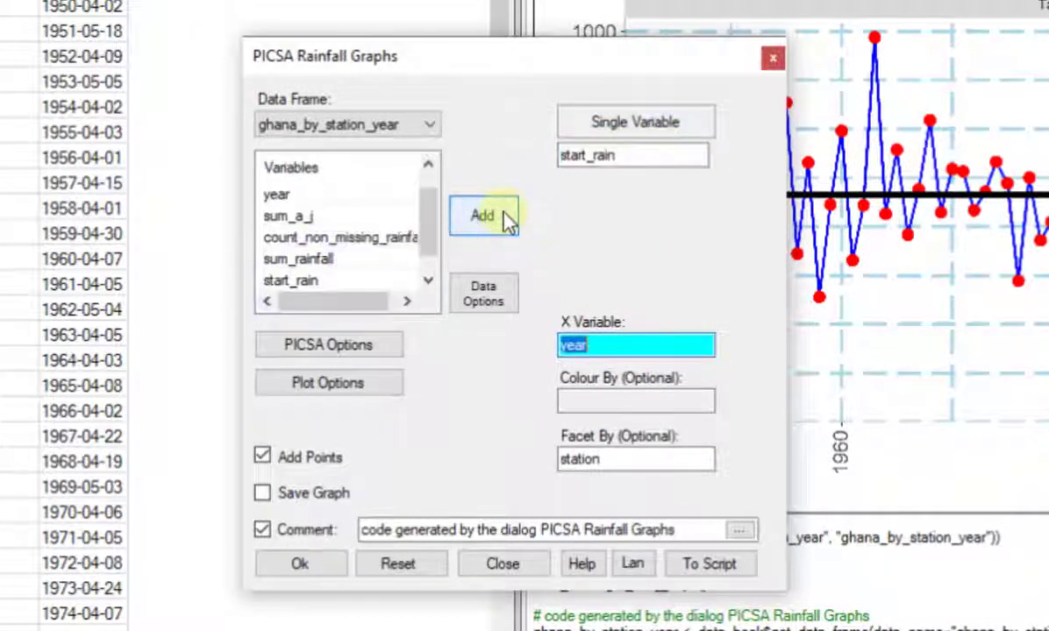
left_click(320, 571)
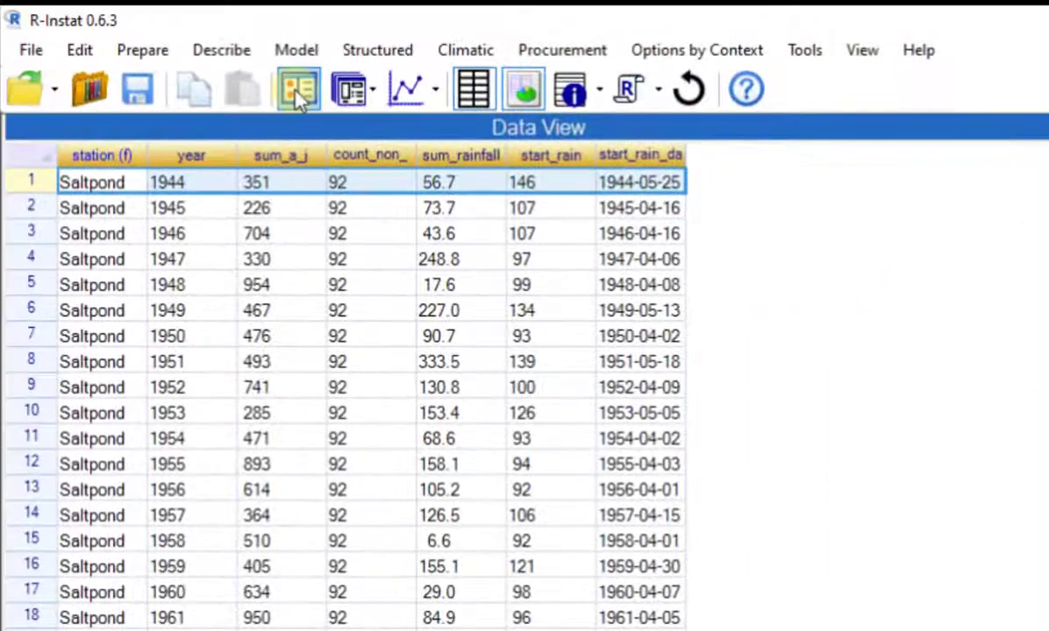
- Remove the lower limit from the start_rain graph's Y-axis, switch that axis to dates, and produce the graph again
left_click(296, 90)
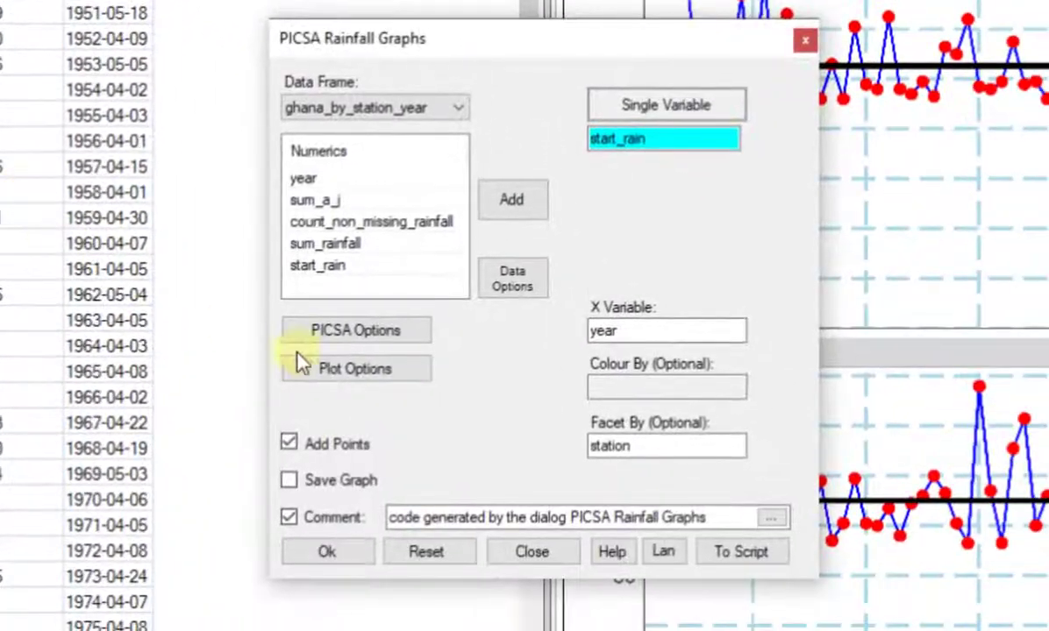
left_click(333, 333)
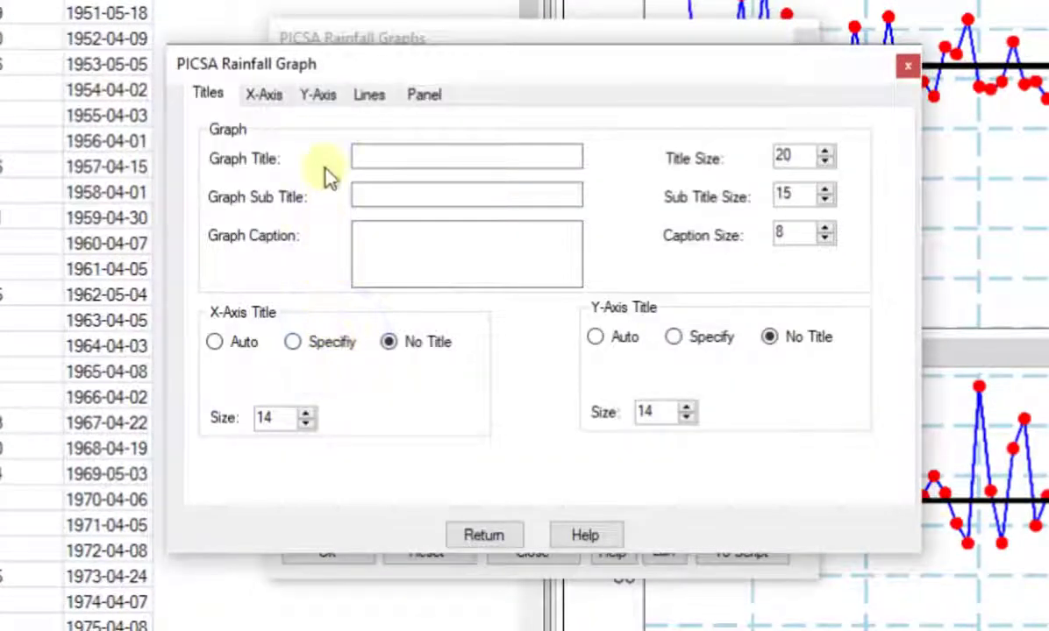
left_click(318, 95)
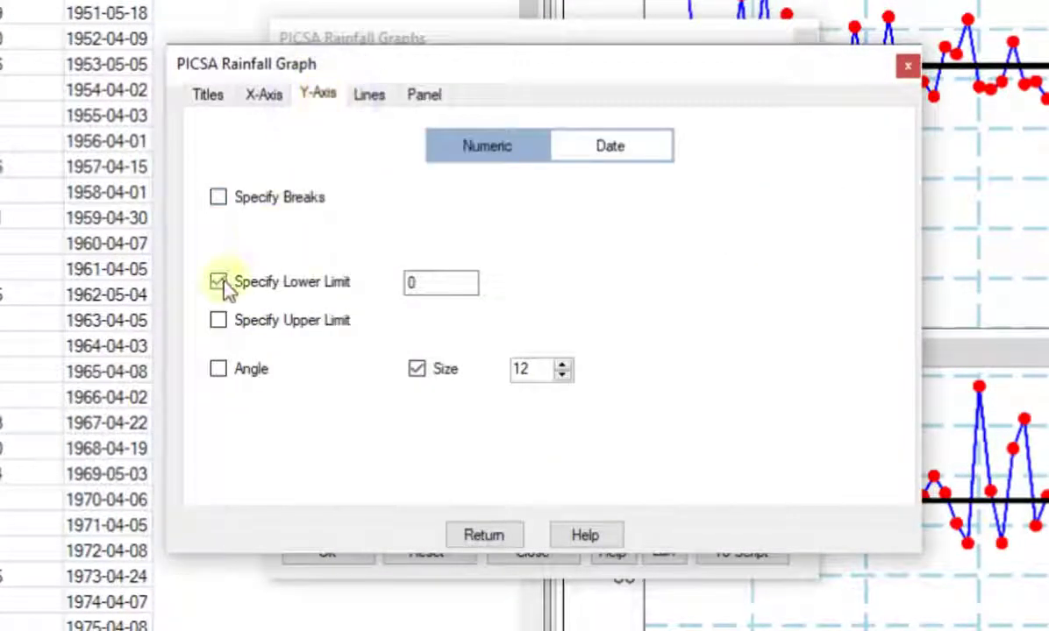
left_click(218, 281)
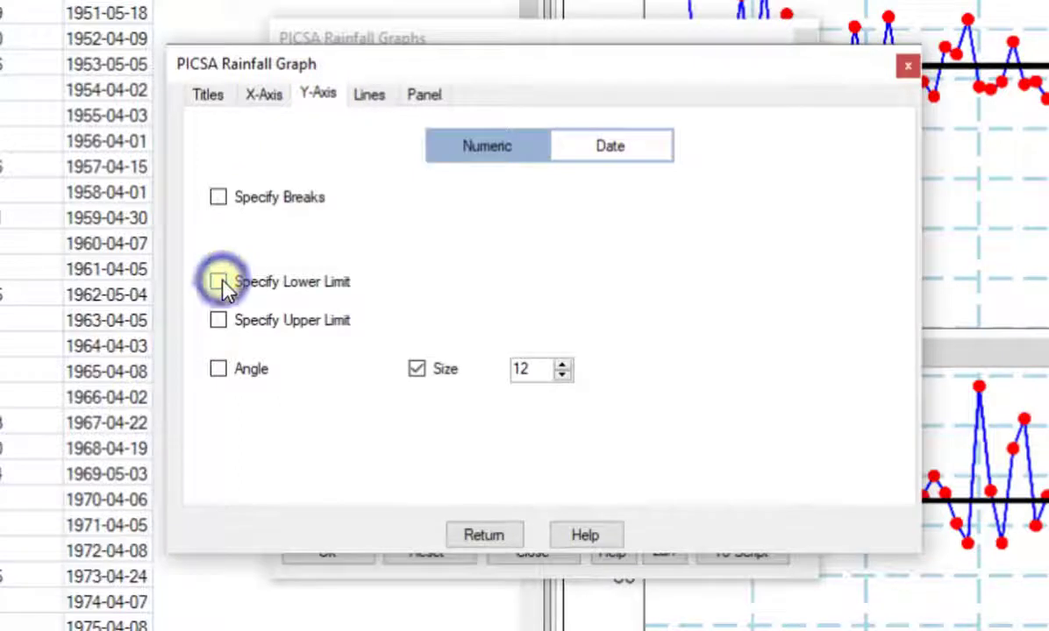
left_click(643, 149)
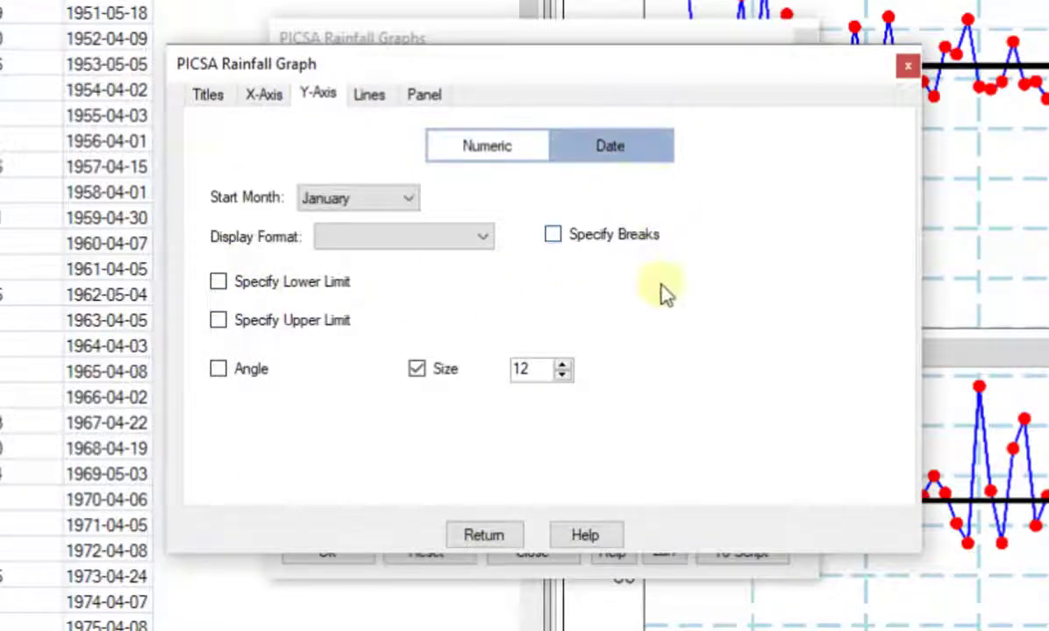
left_click(496, 536)
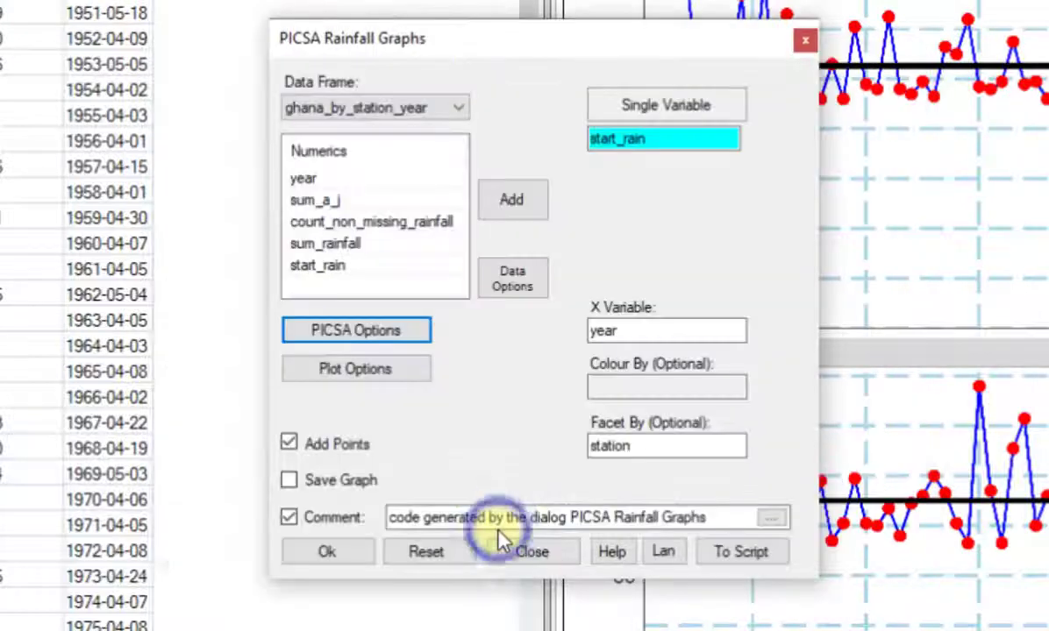
left_click(325, 552)
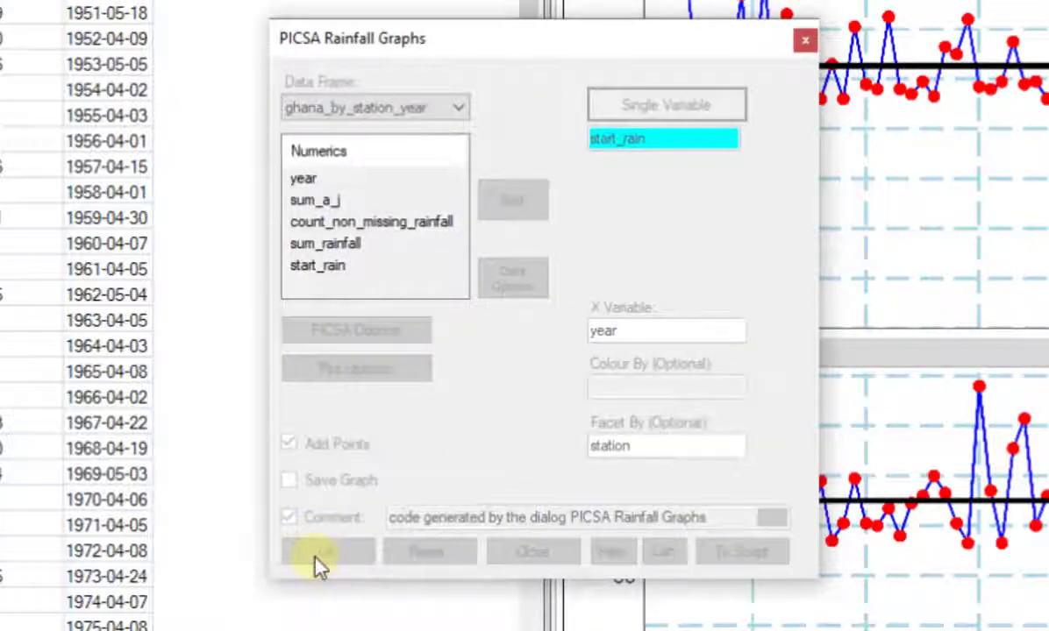